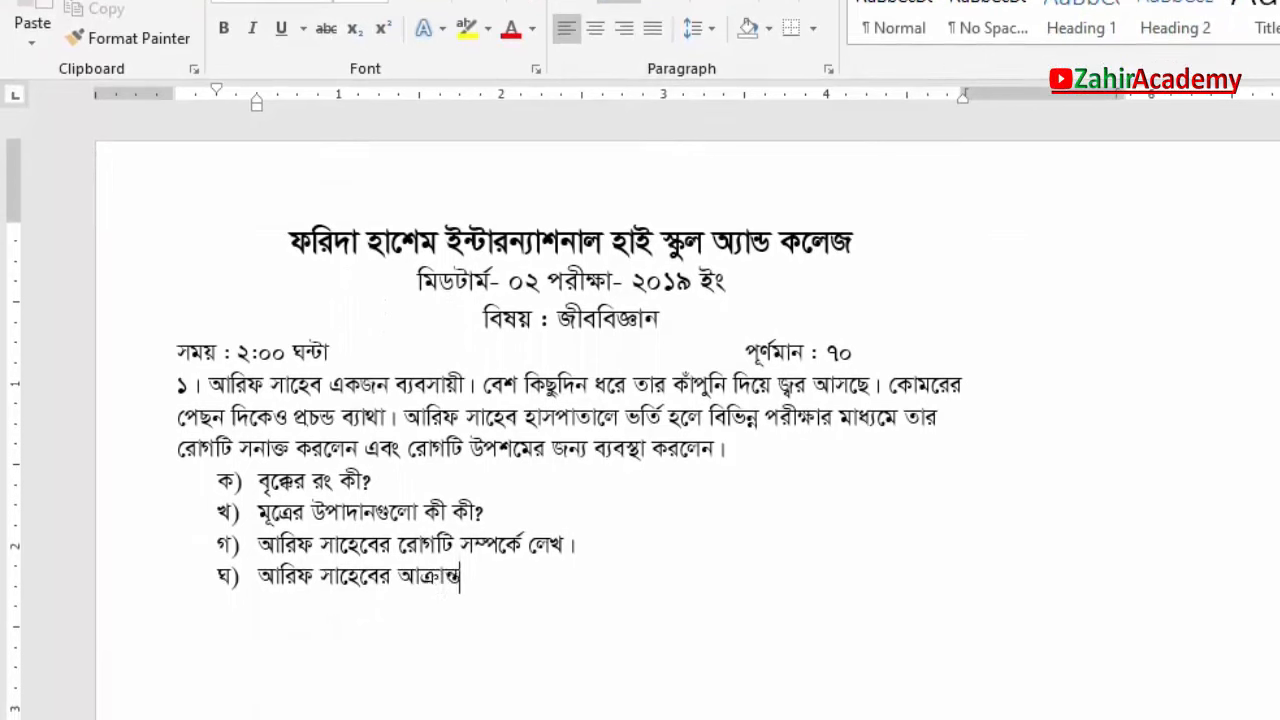
# Step: Complete sub-question ঘ with the text "অঙ্গটির বিভিন্ন ধরনের রোগ থেকে আমরা কিভাবে মুক্ত থাকতে পারি- আলোচনা কর।"
pyautogui.write('অঙ্গটির বিভি')
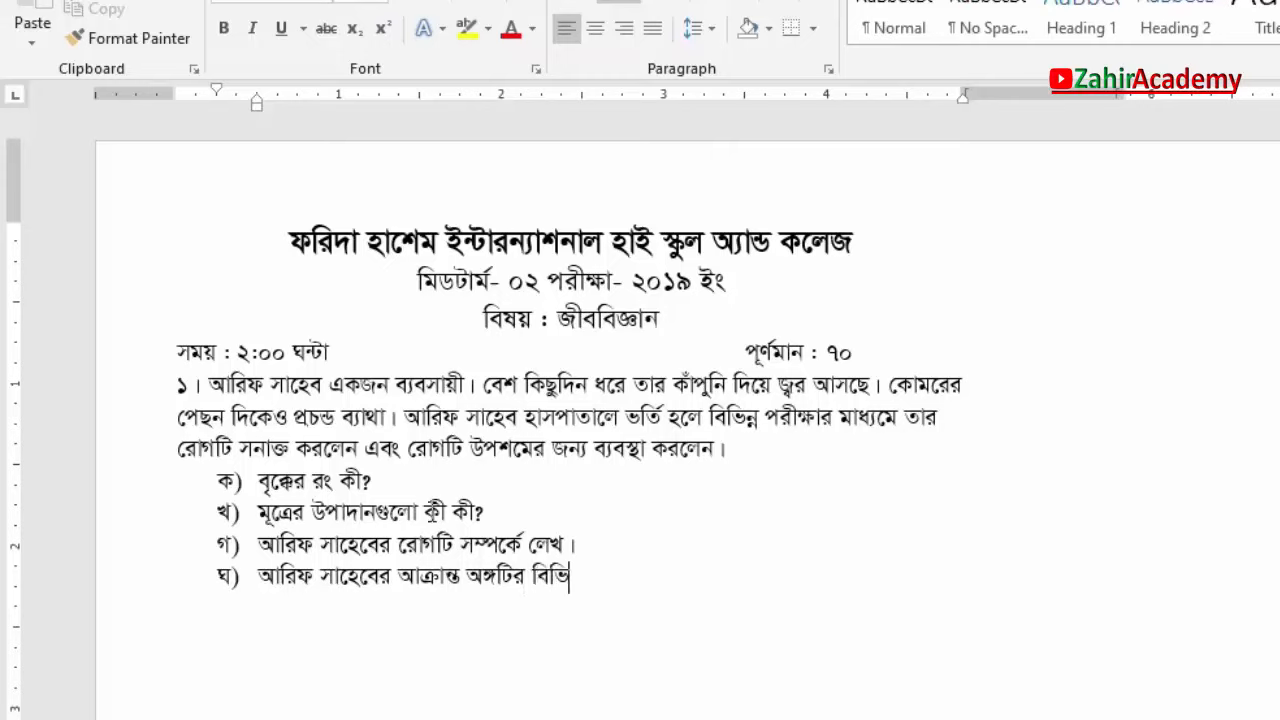
pyautogui.write('ন্ন ধরনের রে')
pyautogui.write('াগ থেকে')
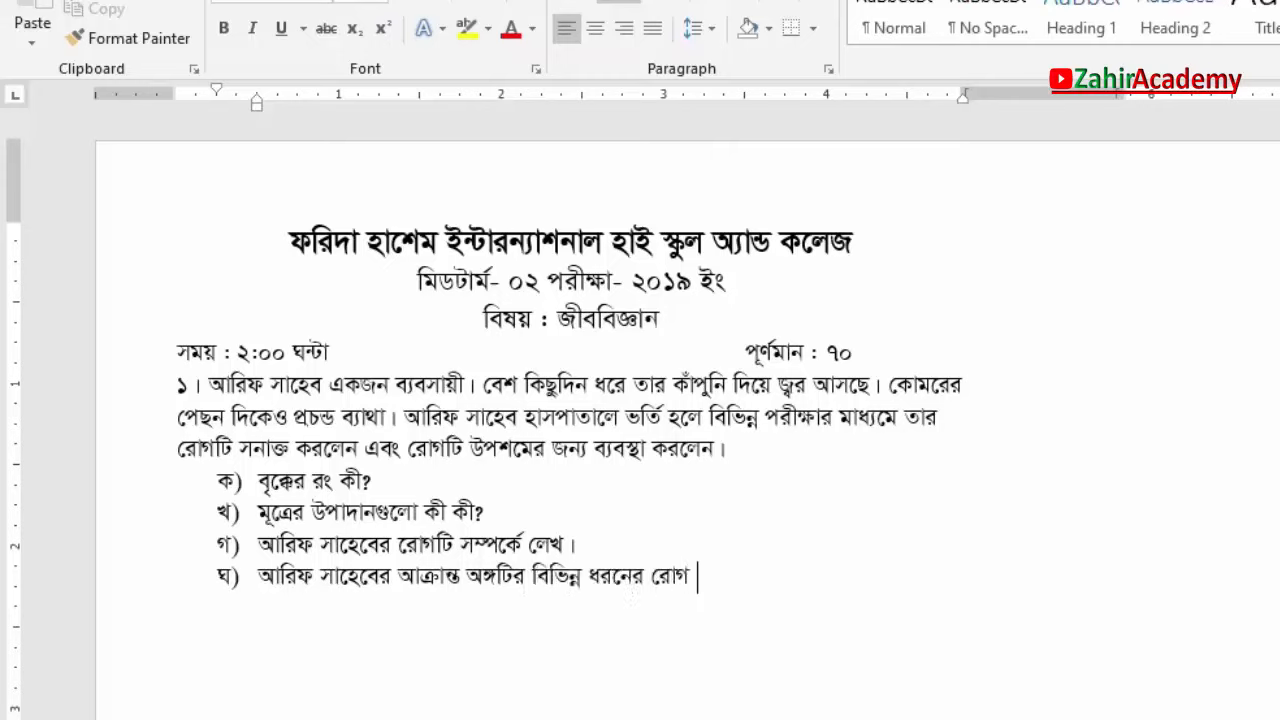
pyautogui.write(' আমরা কিভা')
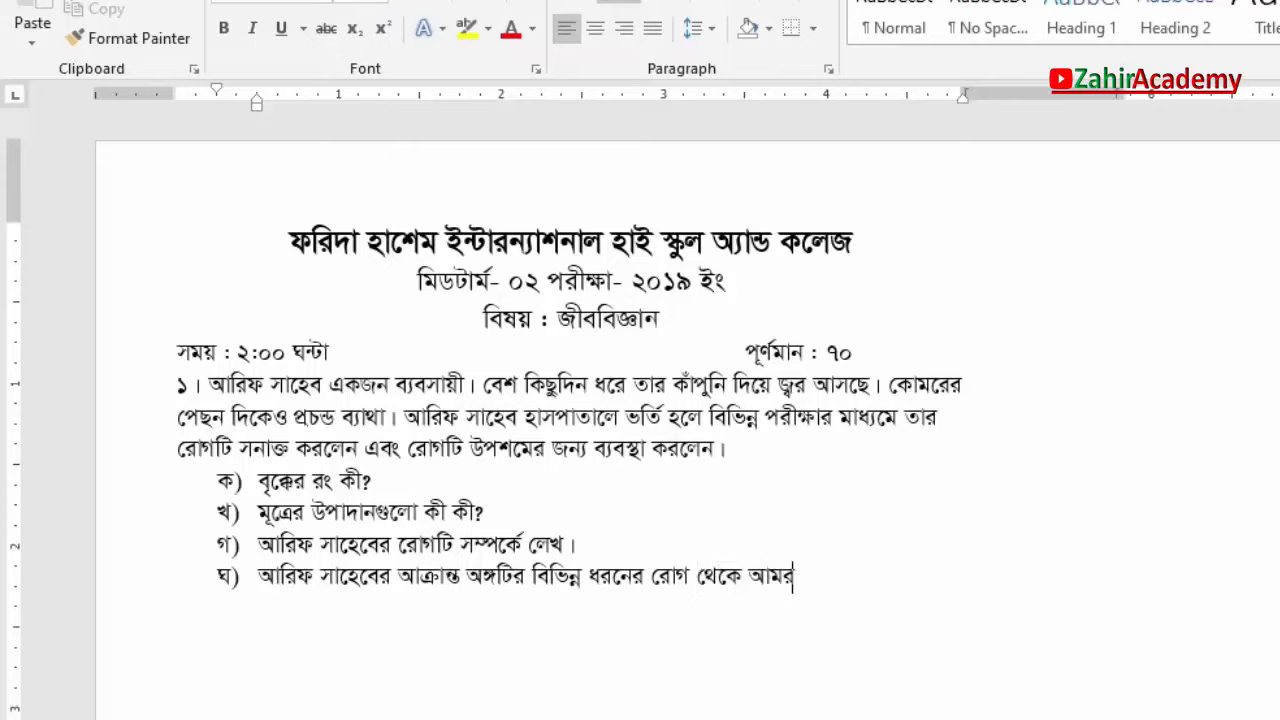
pyautogui.write('বে মুক্ত')
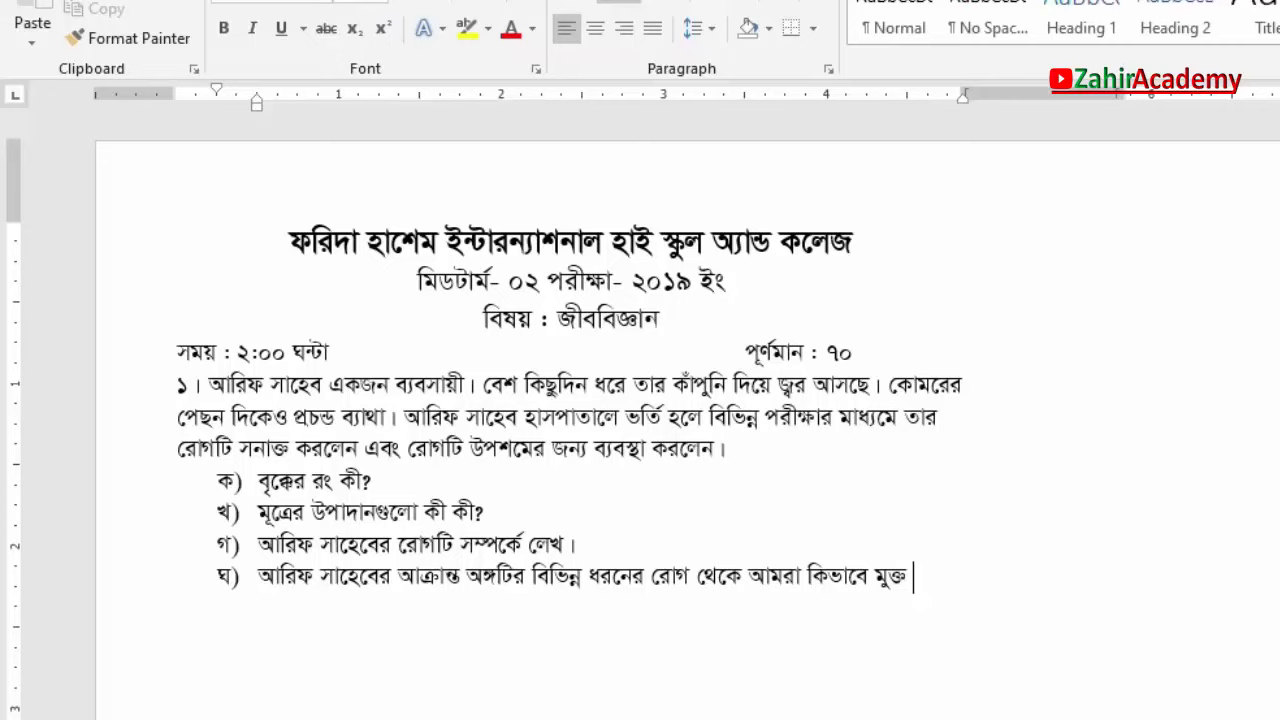
pyautogui.write(' থাকতে পা')
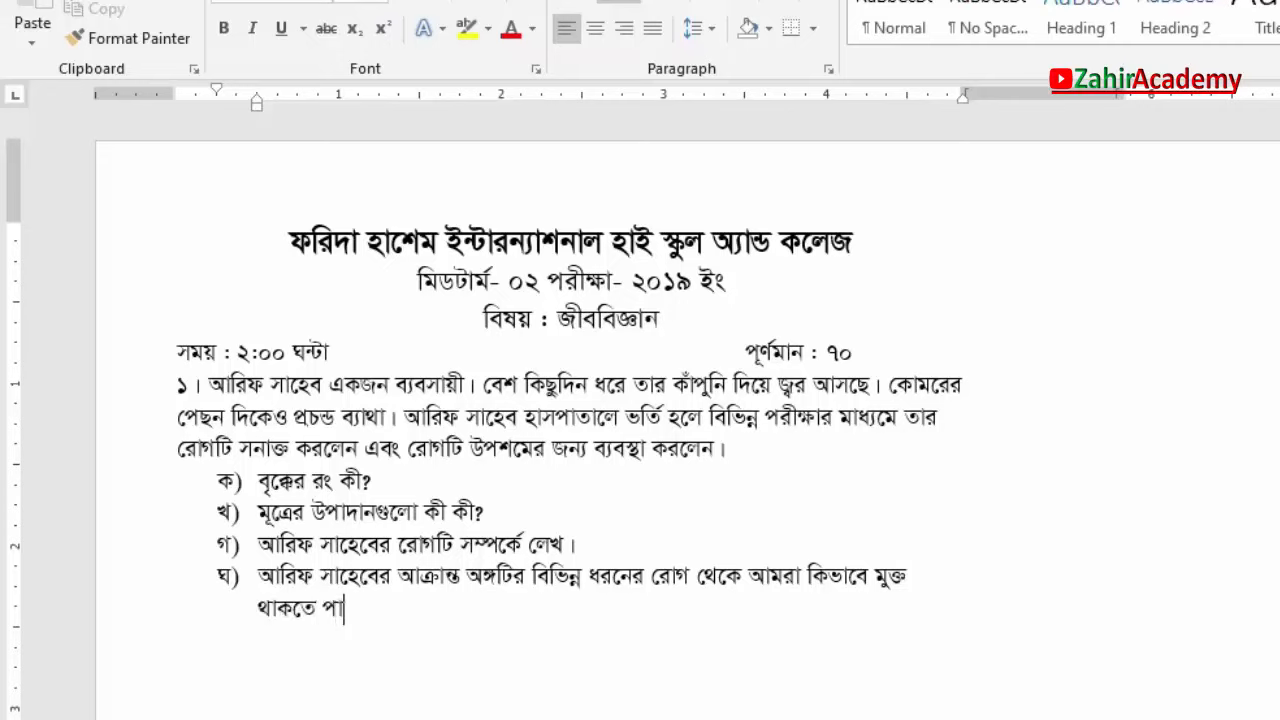
pyautogui.write('রি- আলোচনা কর ।')
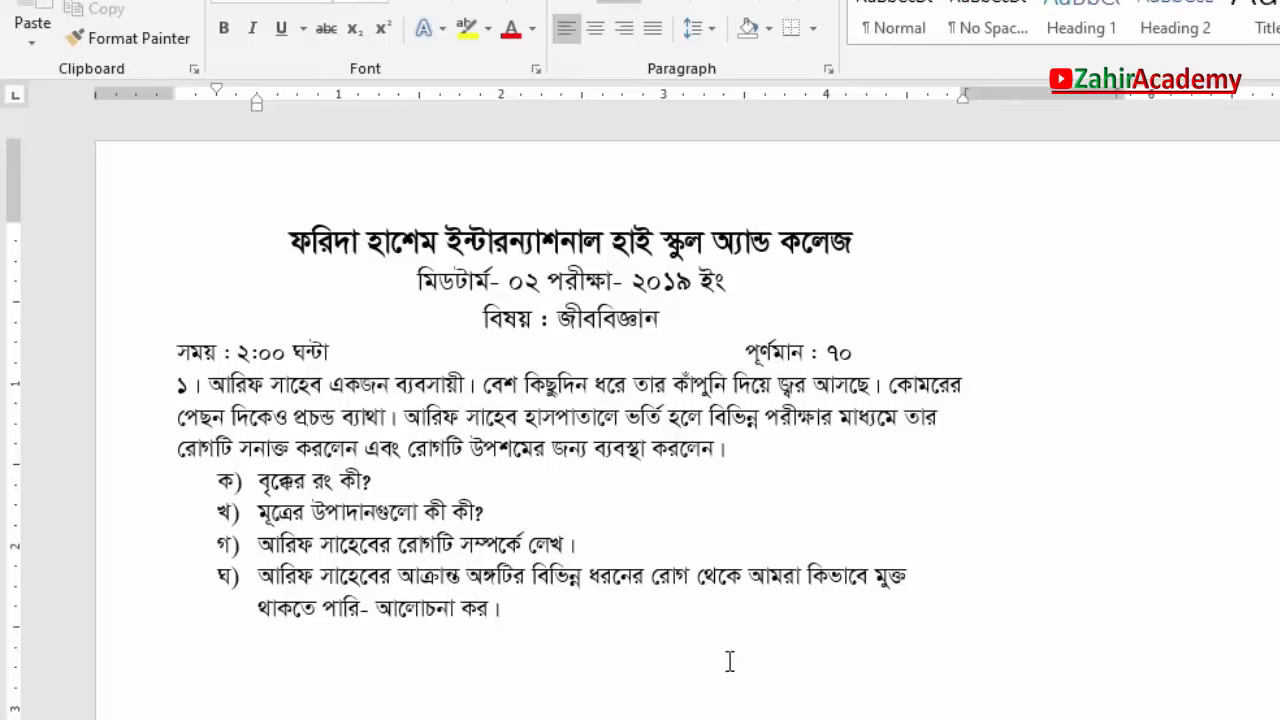
# Step: End the lettered sub-question list and begin question ২ at the margin with "২। মানবদেহের উদর গহব"
pyautogui.press('Return')
pyautogui.press('BackSpace')
pyautogui.press('BackSpace')
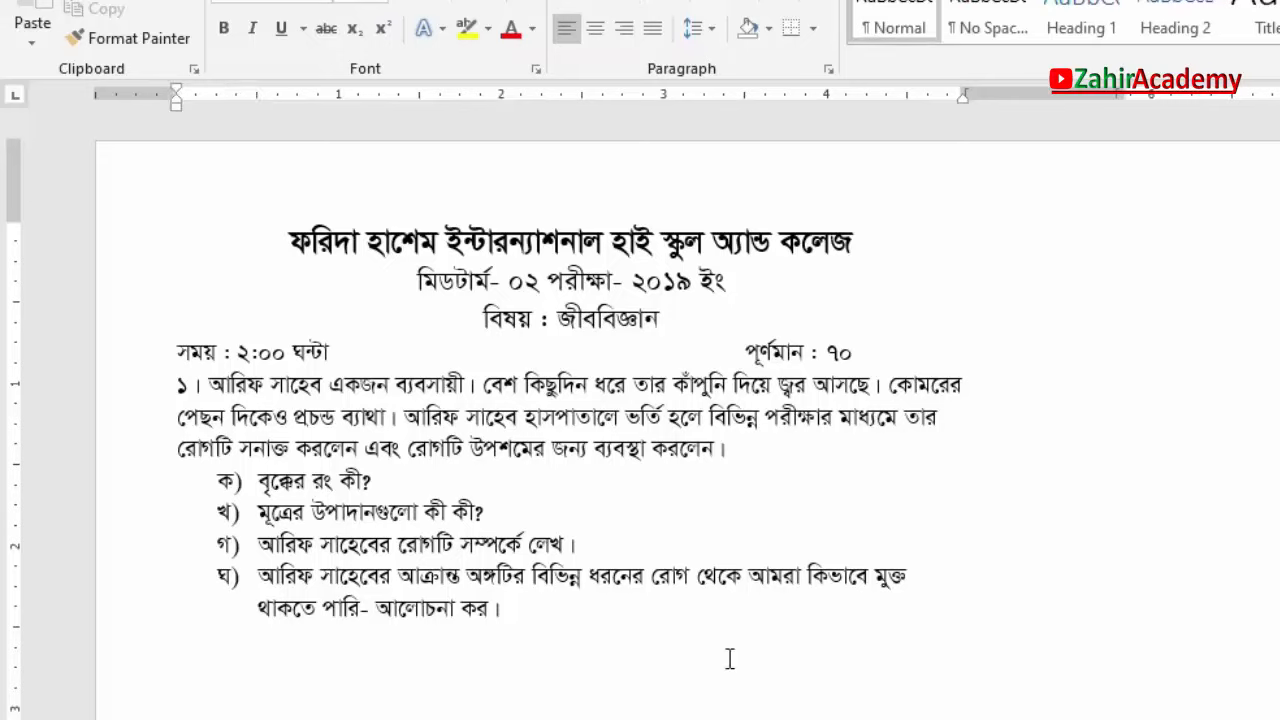
pyautogui.write('২। মানবদেহের উদর গহব')
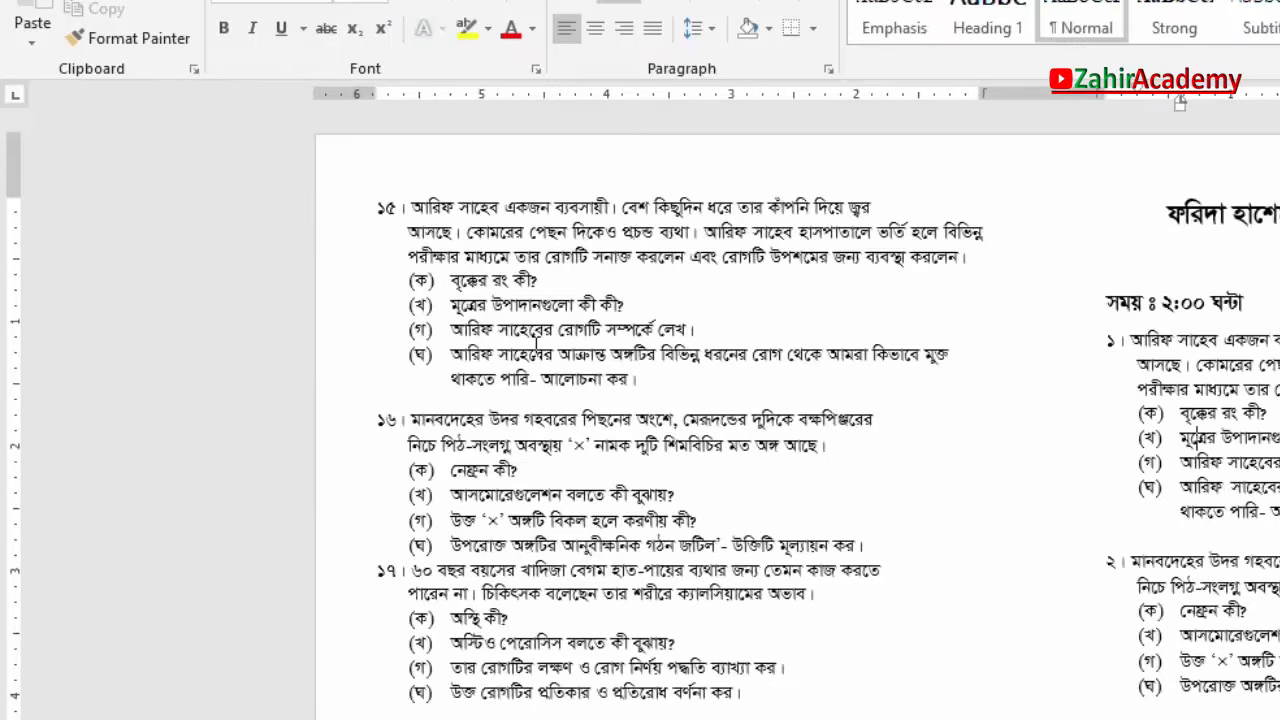
# Step: Review the two-column question paper across both pages, checking the school heading, question 1 and how the questions run through the columns
pyautogui.click(537, 354)
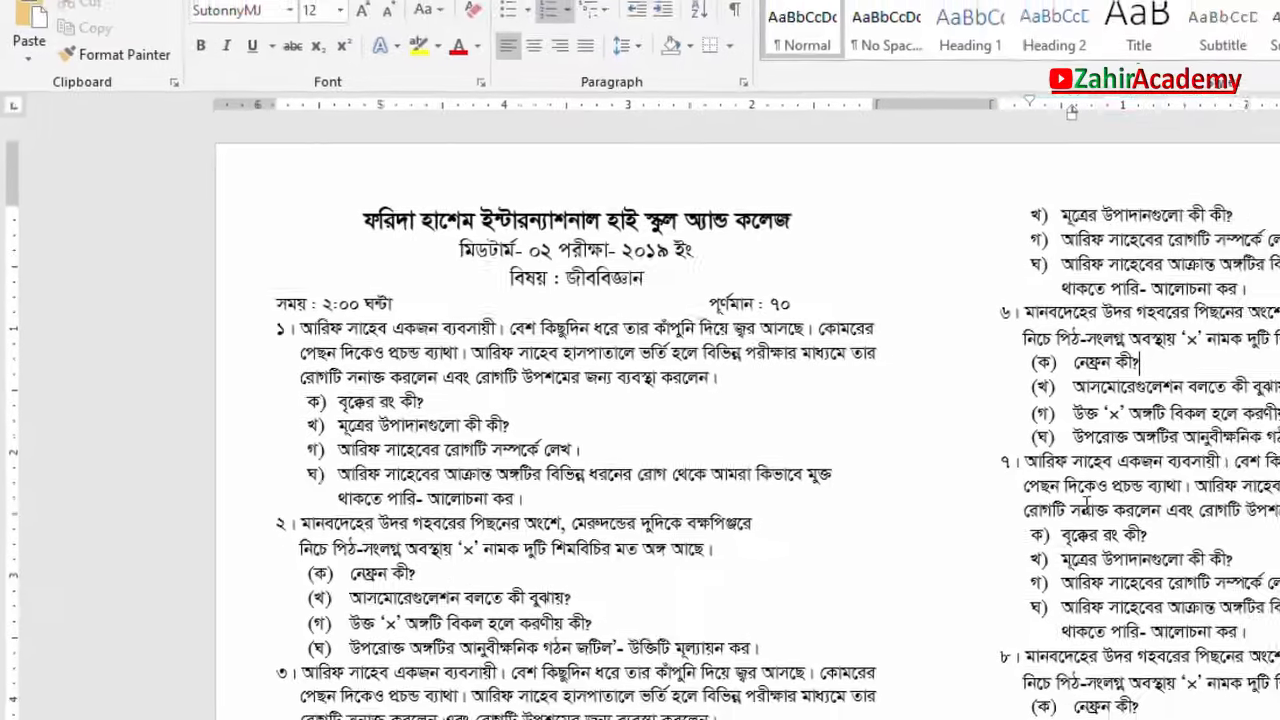
pyautogui.scroll(-8, 743, 413)
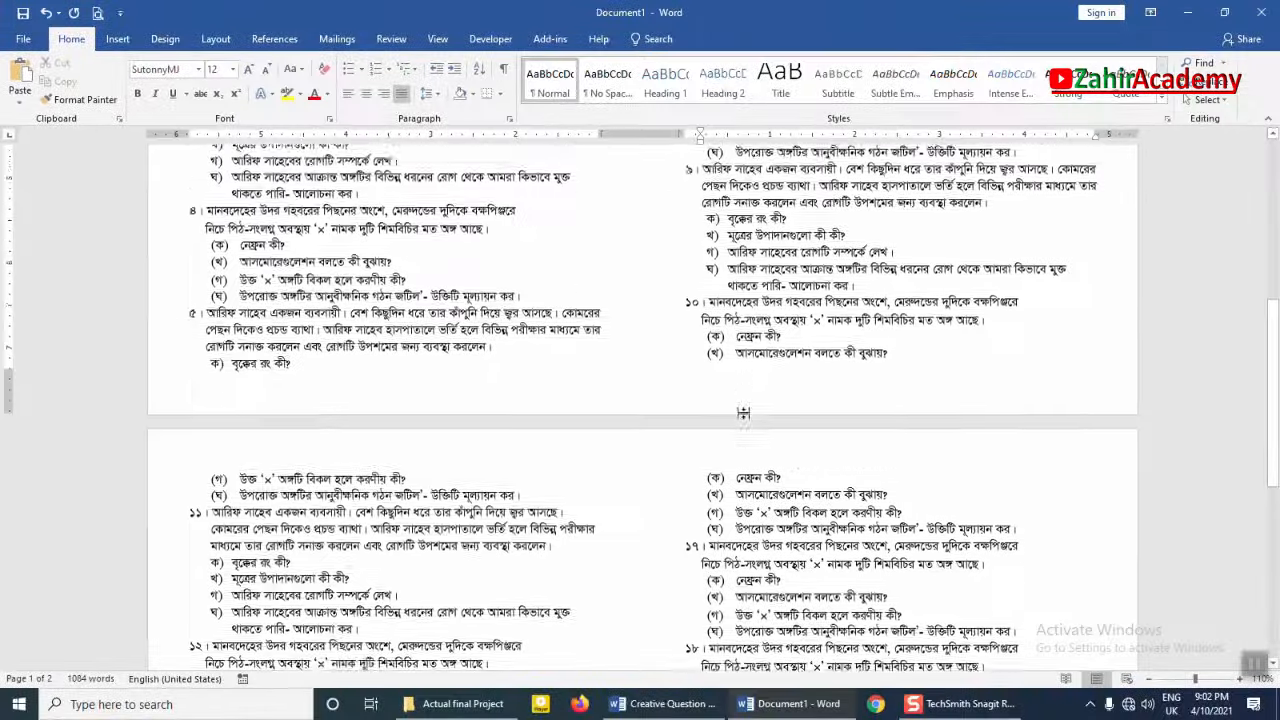
pyautogui.scroll(-10, 743, 413)
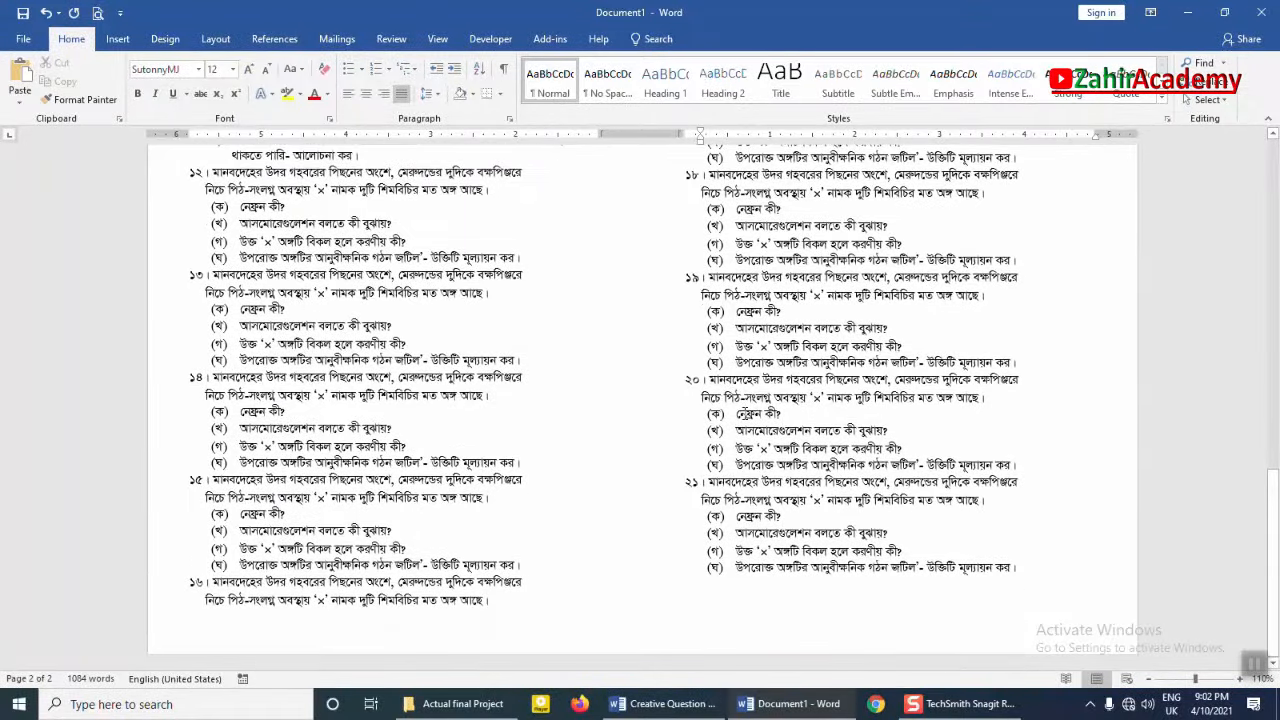
pyautogui.scroll(5, 746, 415)
pyautogui.scroll(-5, 748, 421)
pyautogui.scroll(8, 749, 417)
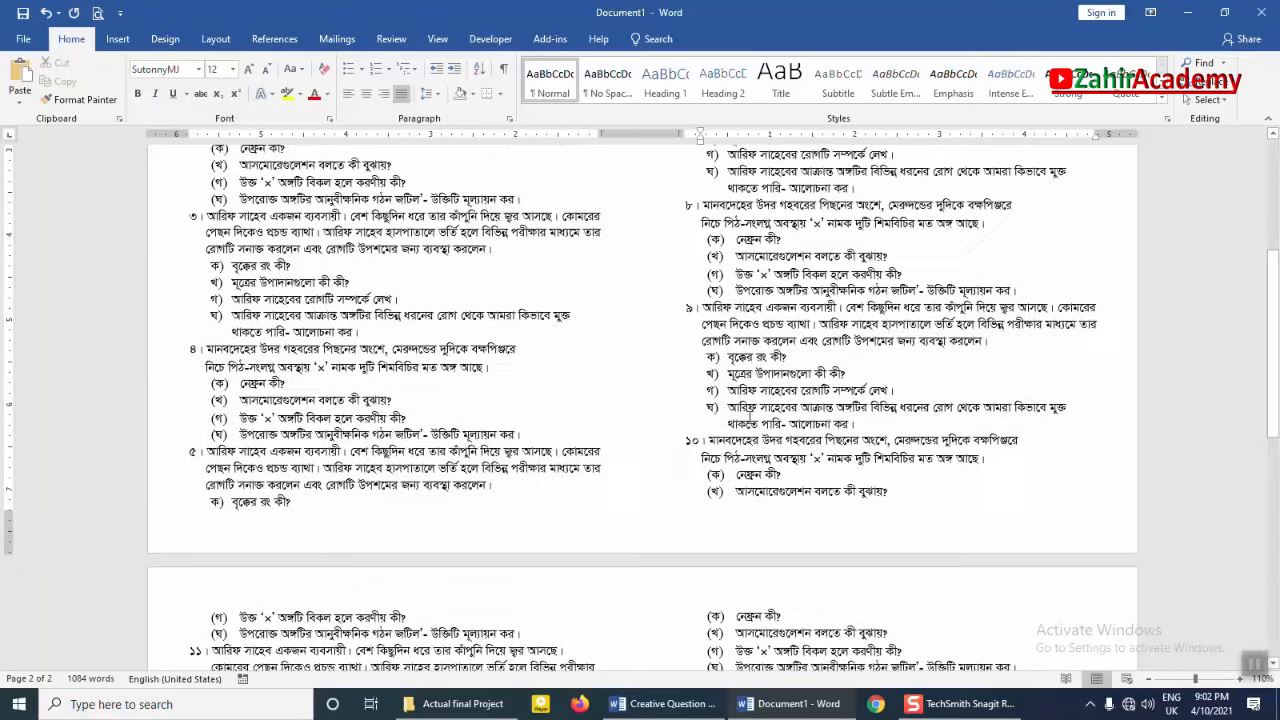
pyautogui.scroll(10, 749, 417)
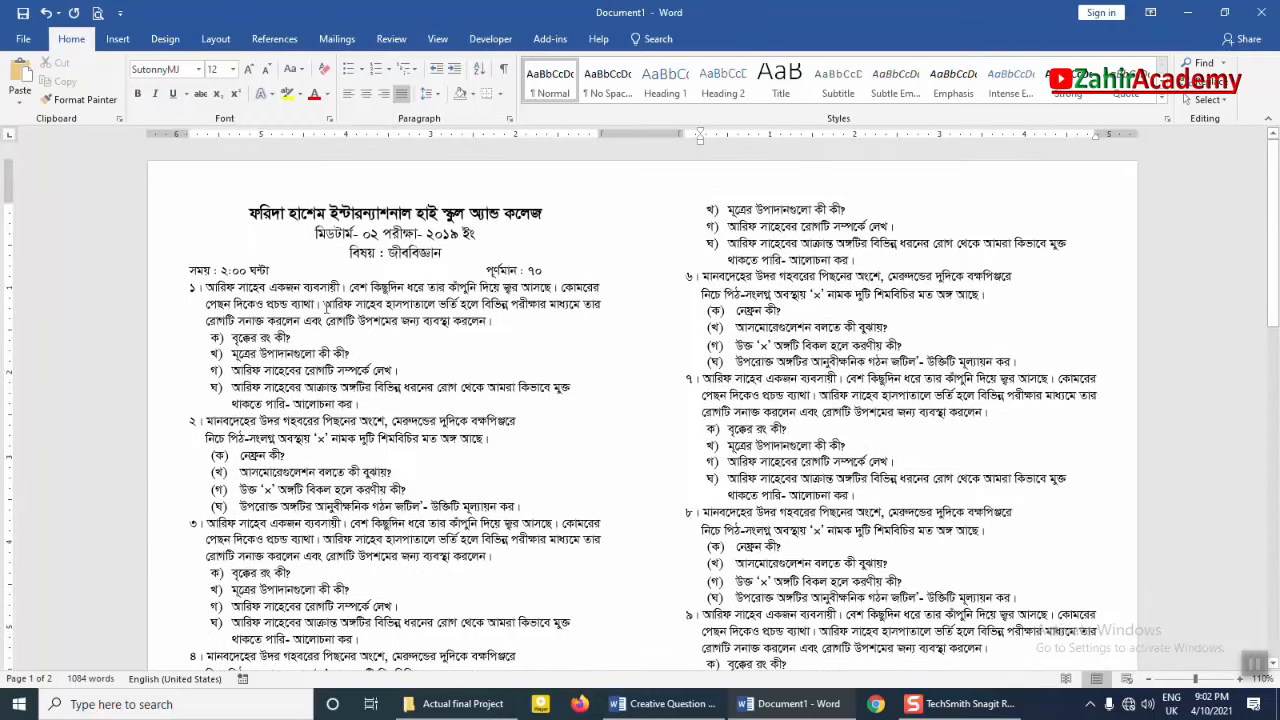
pyautogui.moveTo(249, 211); pyautogui.dragTo(560, 214)
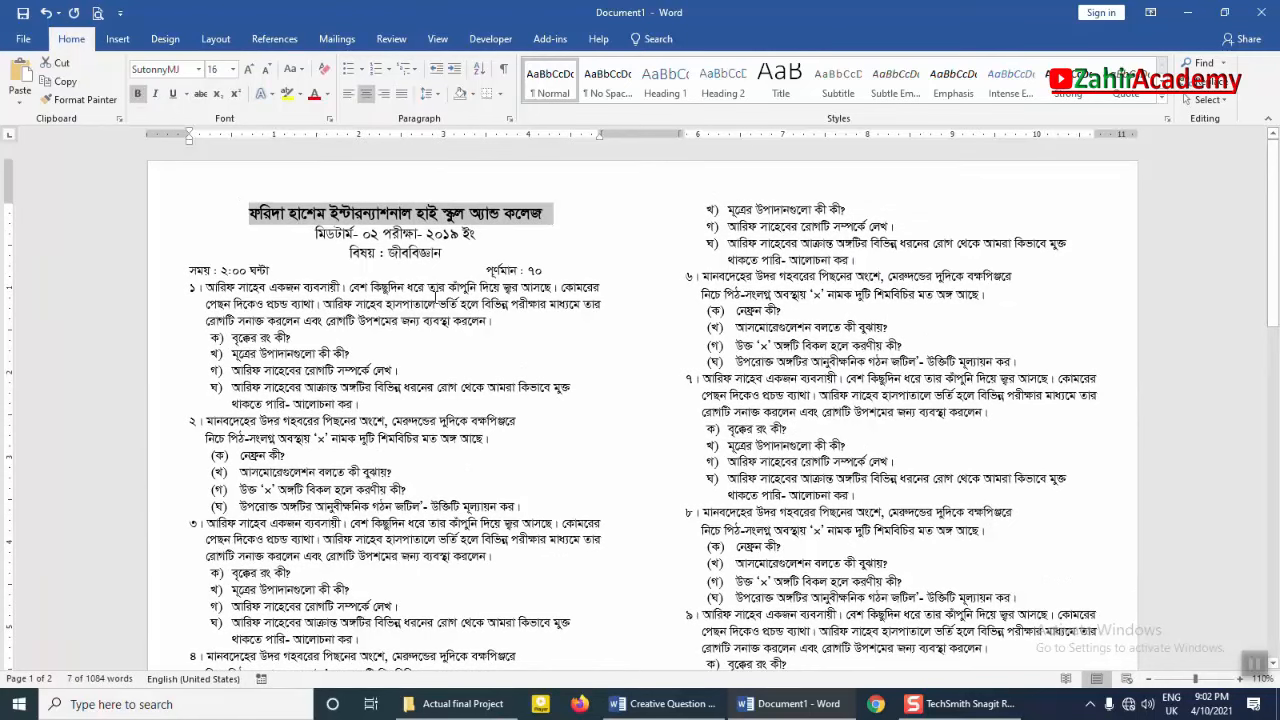
pyautogui.moveTo(205, 287); pyautogui.dragTo(456, 420)
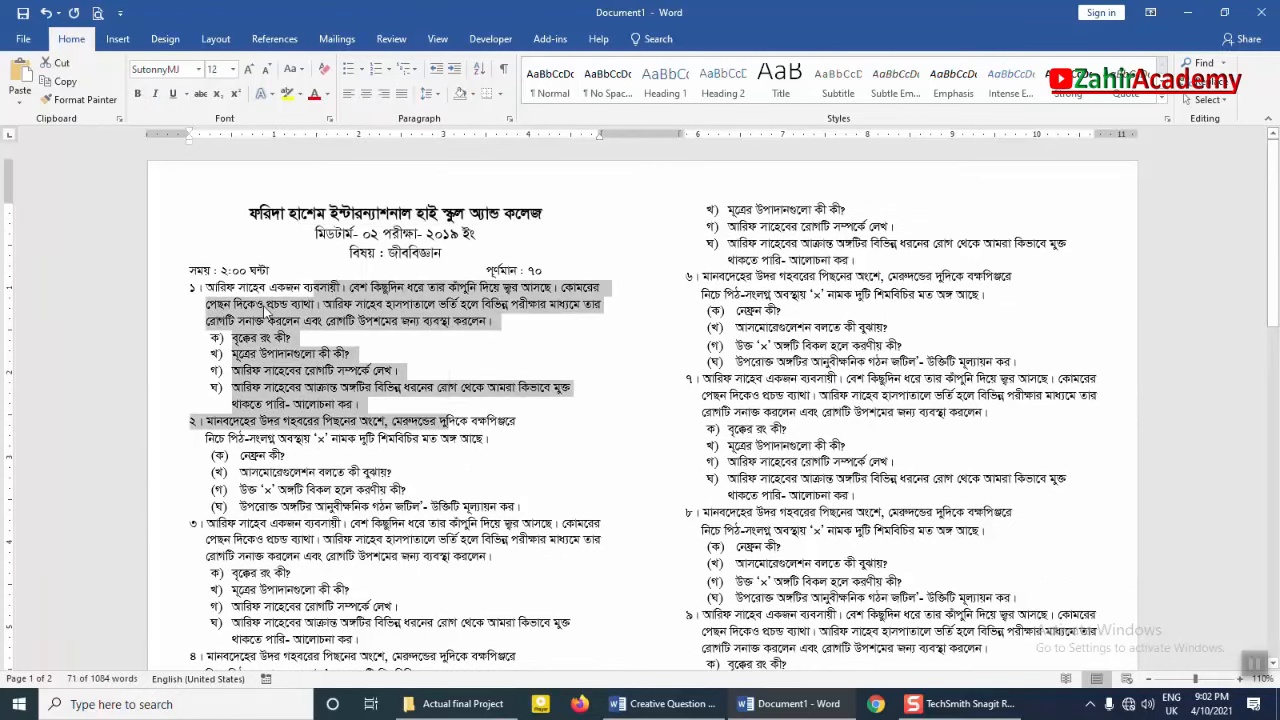
pyautogui.click(264, 304)
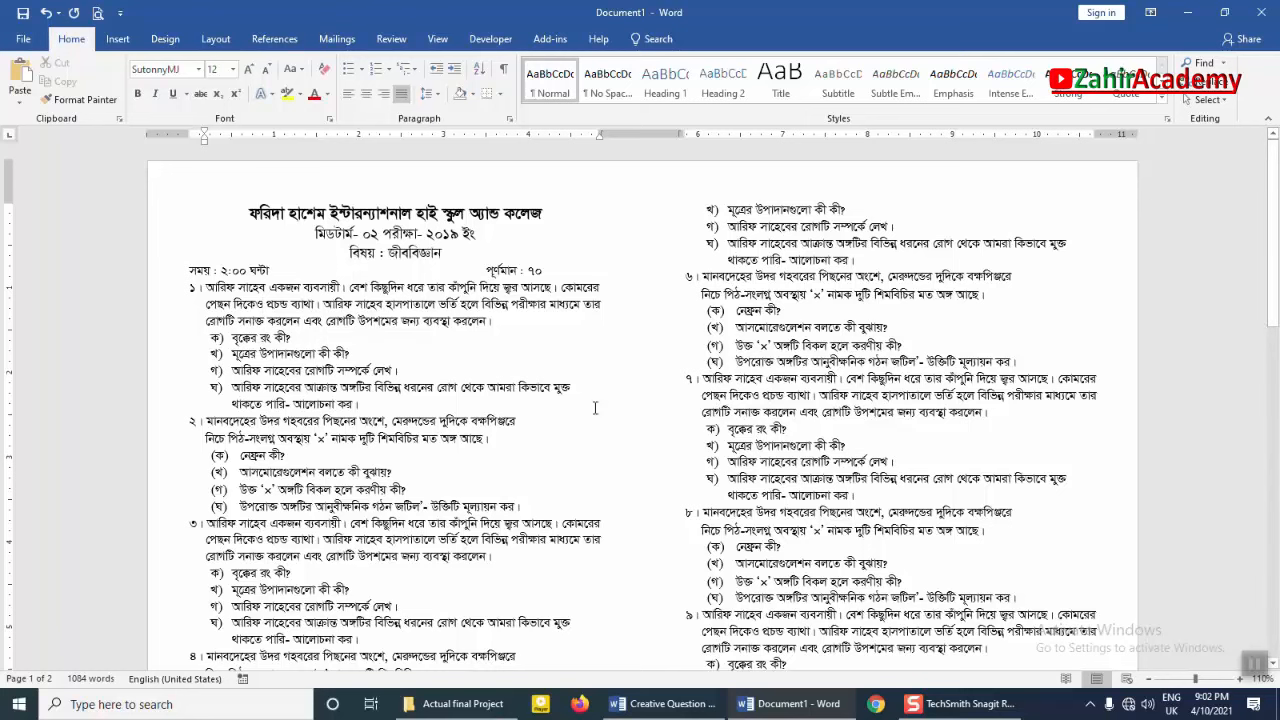
pyautogui.scroll(-10, 594, 408)
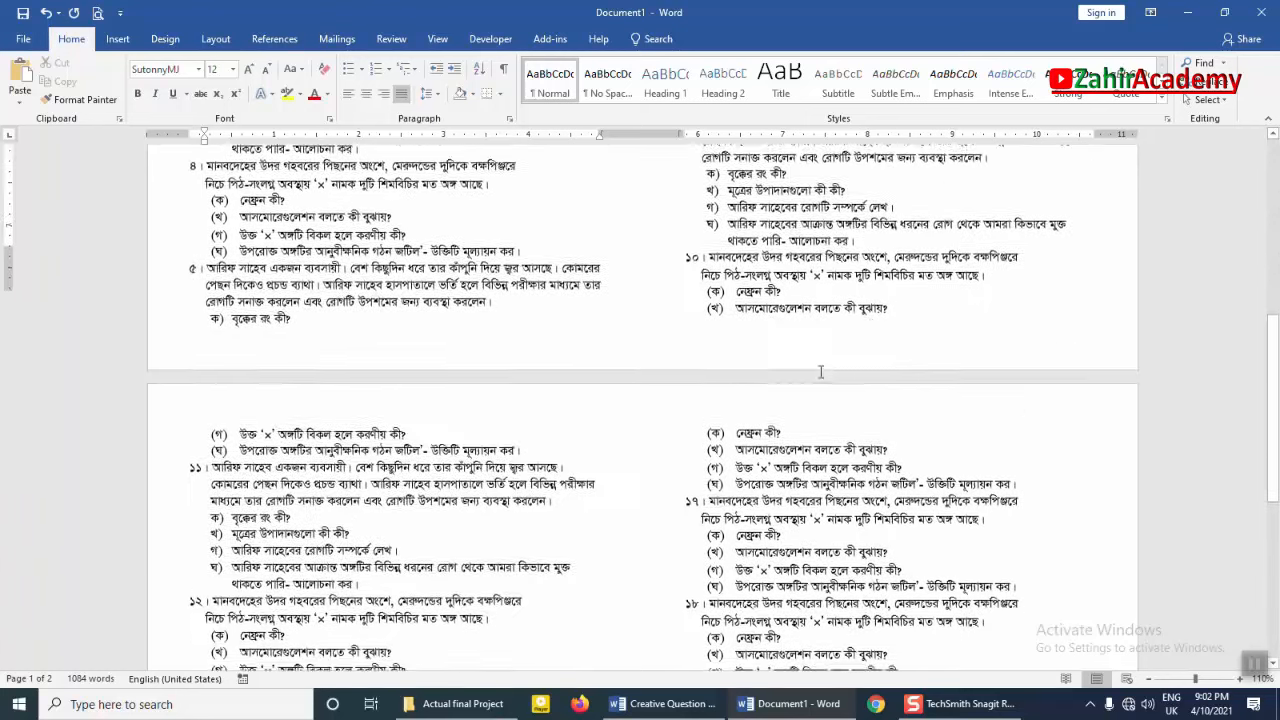
pyautogui.scroll(-9, 820, 372)
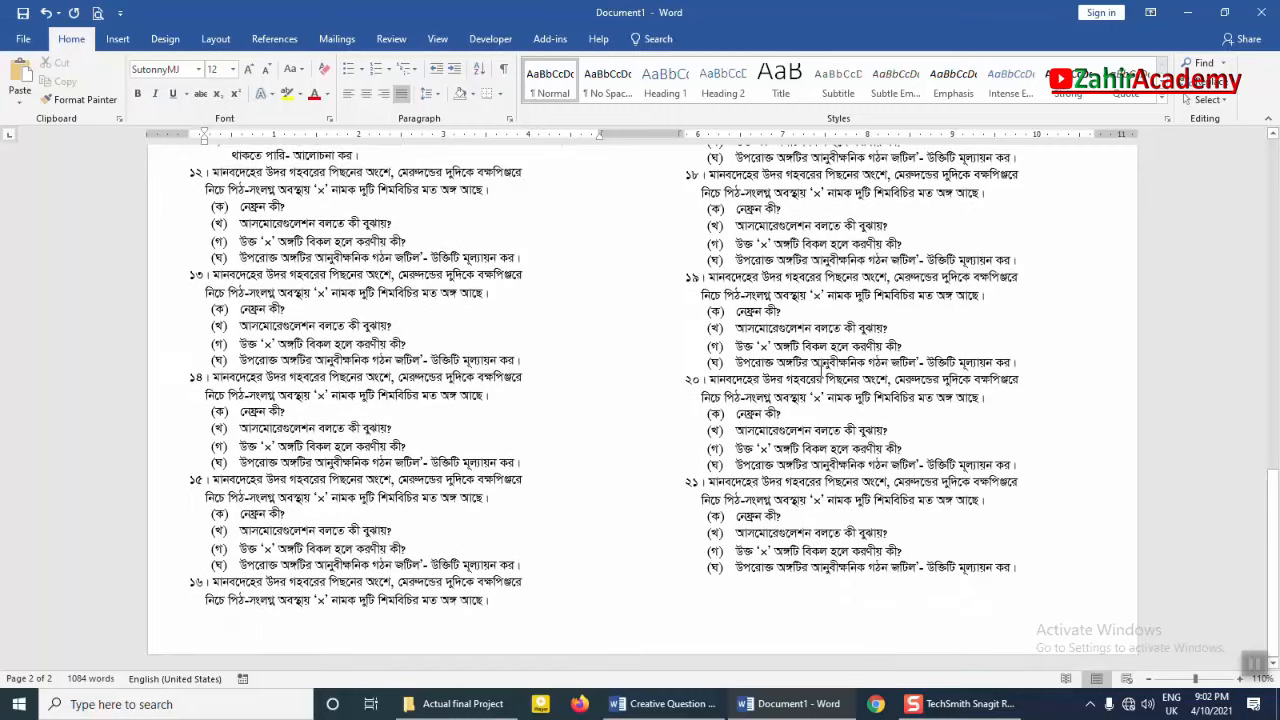
pyautogui.scroll(9, 820, 372)
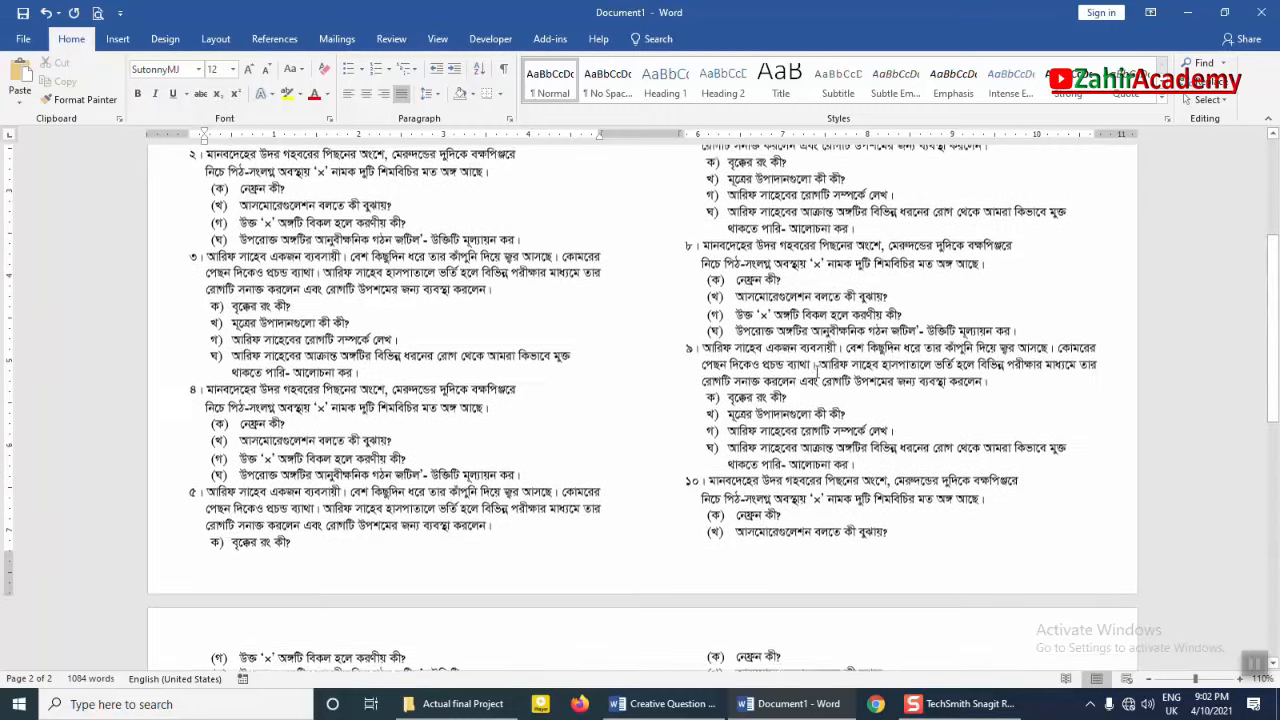
pyautogui.scroll(5, 818, 367)
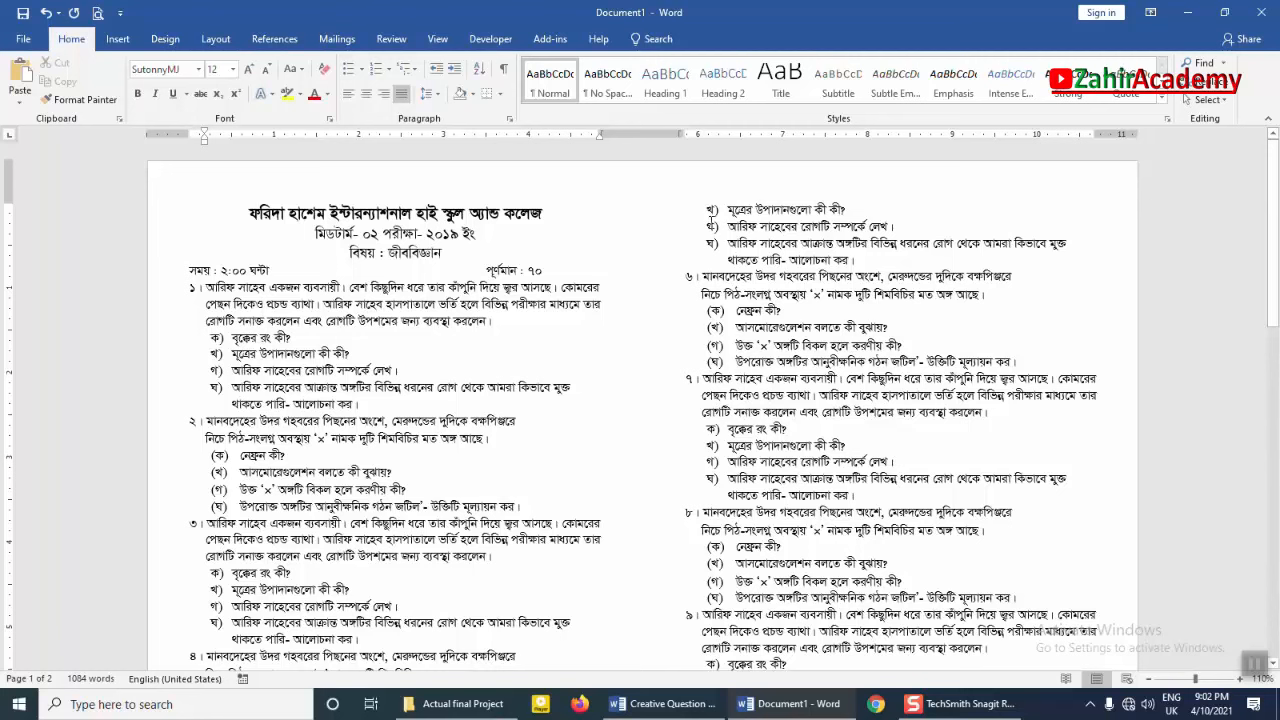
pyautogui.scroll(-5, 740, 412)
pyautogui.scroll(5, 740, 412)
pyautogui.scroll(-15, 726, 424)
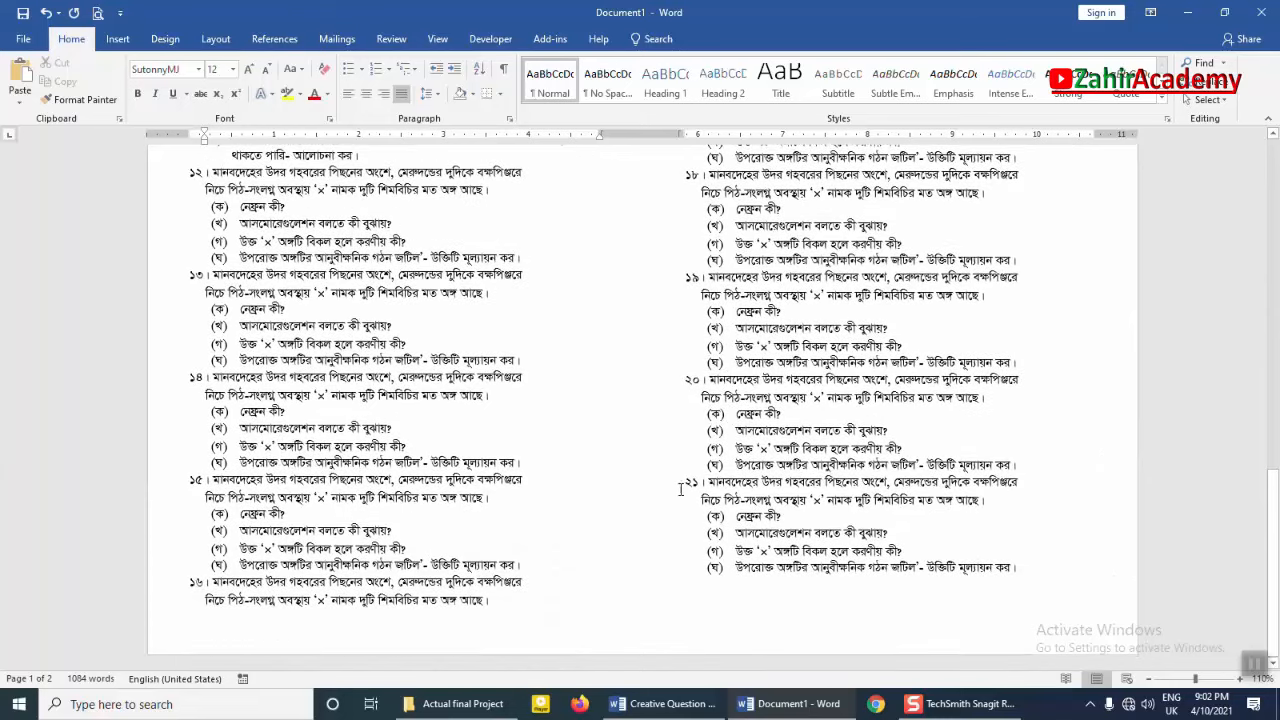
pyautogui.scroll(15, 797, 452)
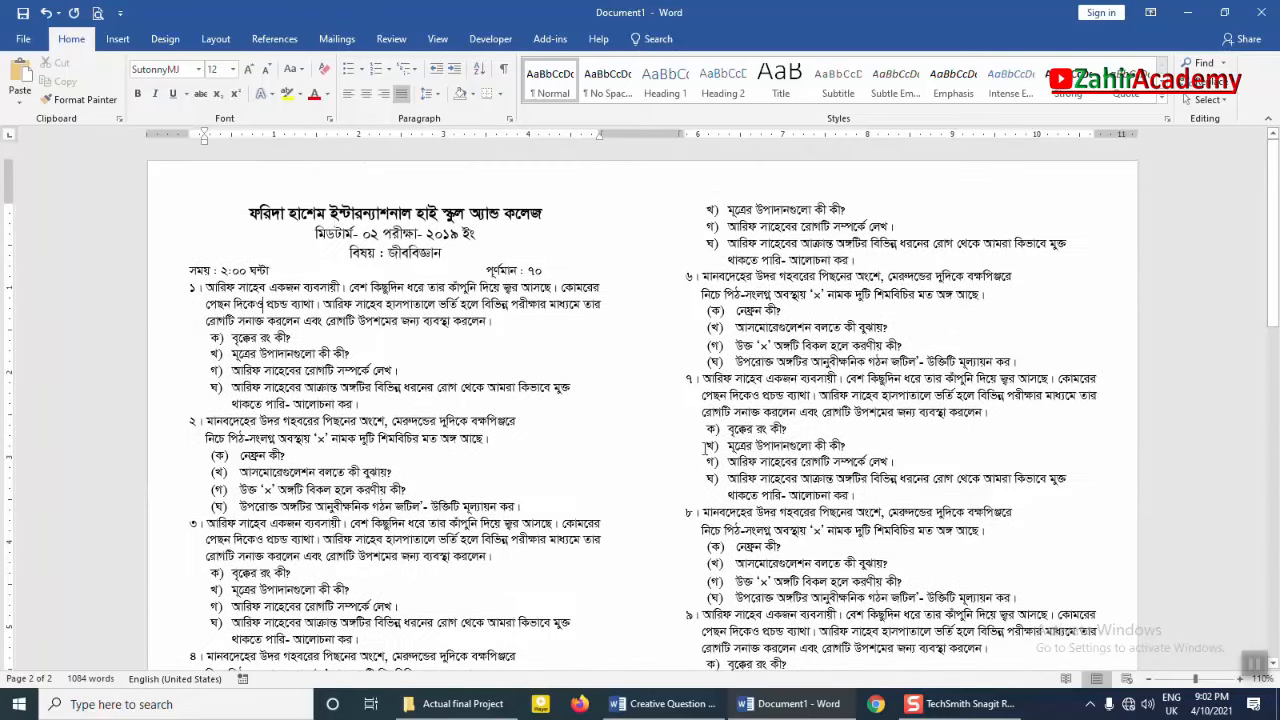
# Step: Insert blank lines before the school name until the exam heading and question 1 start at the head of page 1's second column
pyautogui.click(248, 210)
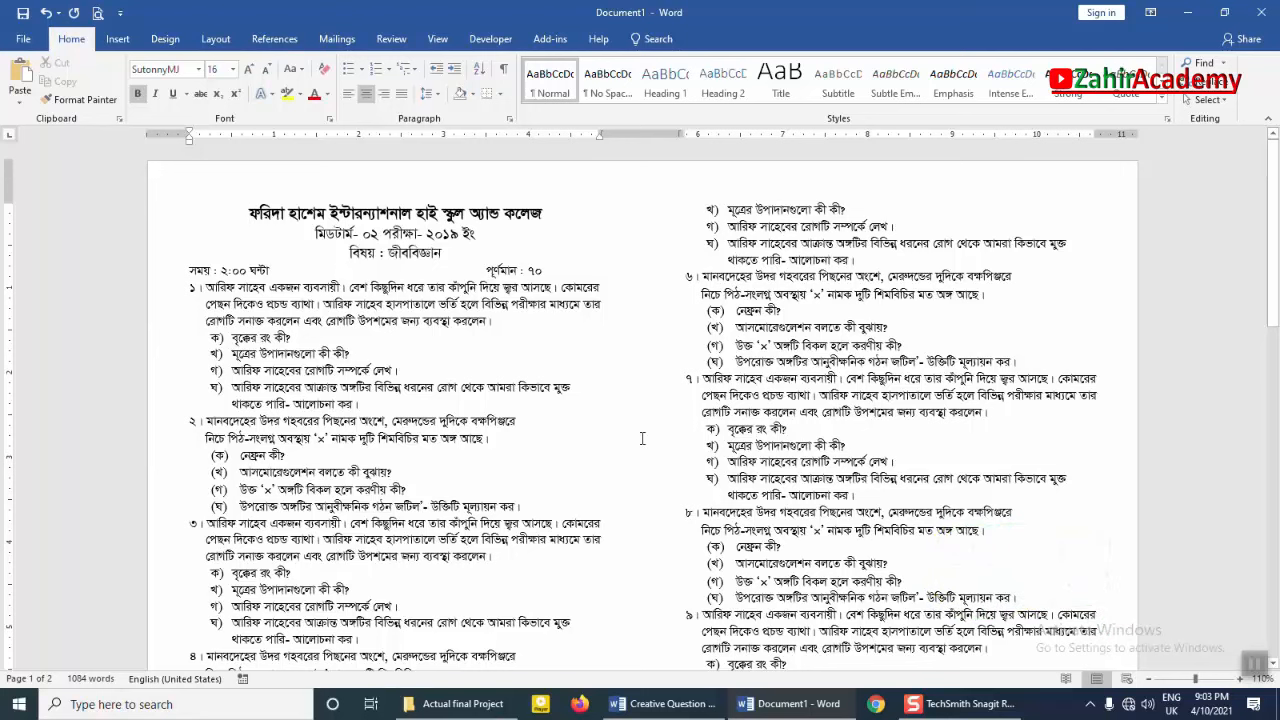
pyautogui.press('Return')
pyautogui.press('Return')
pyautogui.press('Return')
pyautogui.press('Return')
pyautogui.press('Return')
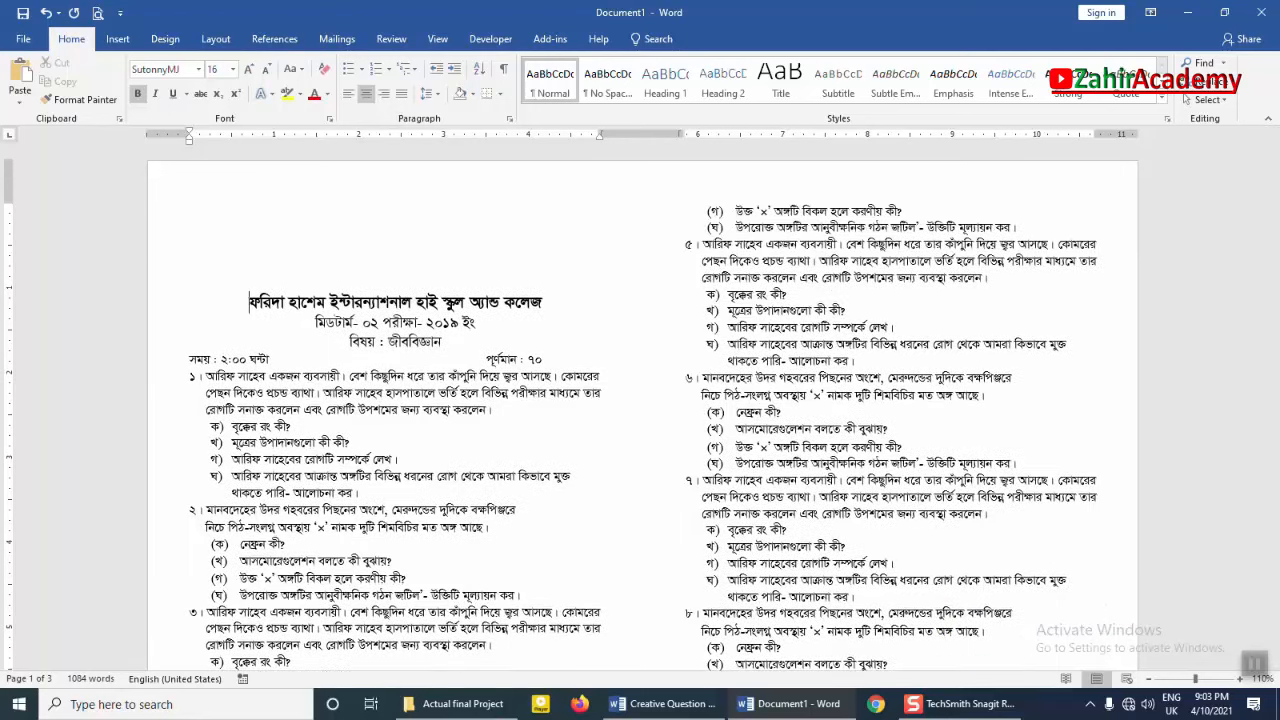
pyautogui.press('Return')
pyautogui.press('Return')
pyautogui.press('Return')
pyautogui.press('Return')
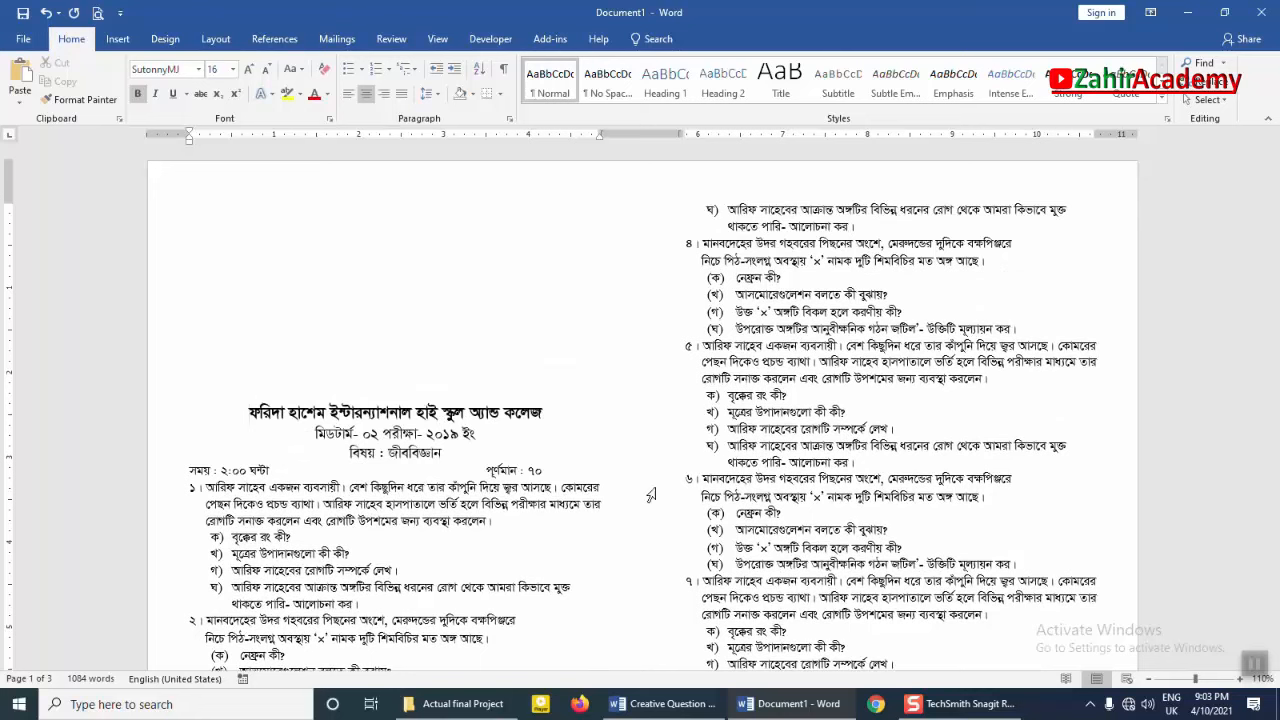
pyautogui.press('Return')
pyautogui.press('Return')
pyautogui.press('Return')
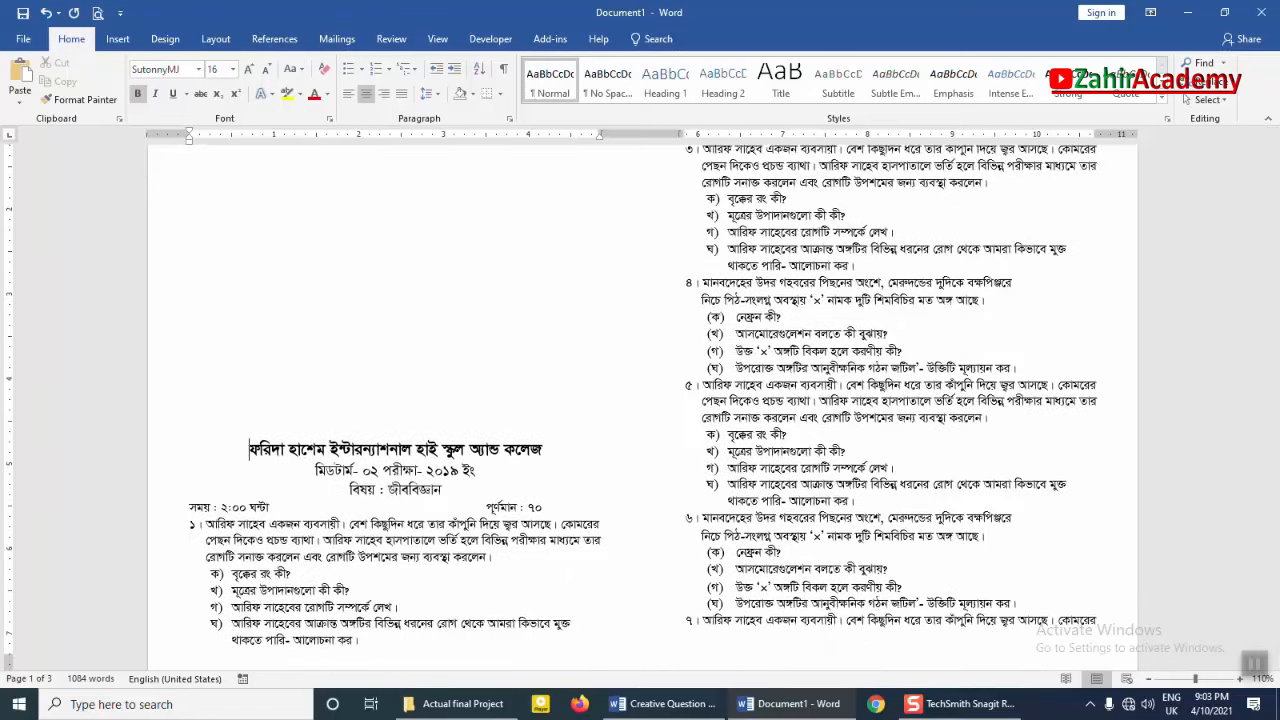
pyautogui.press('Return')
pyautogui.press('Return')
pyautogui.press('Return')
pyautogui.press('Return')
pyautogui.press('Return')
pyautogui.press('Return')
pyautogui.press('Return')
pyautogui.press('Return')
pyautogui.press('Return')
pyautogui.press('Return')
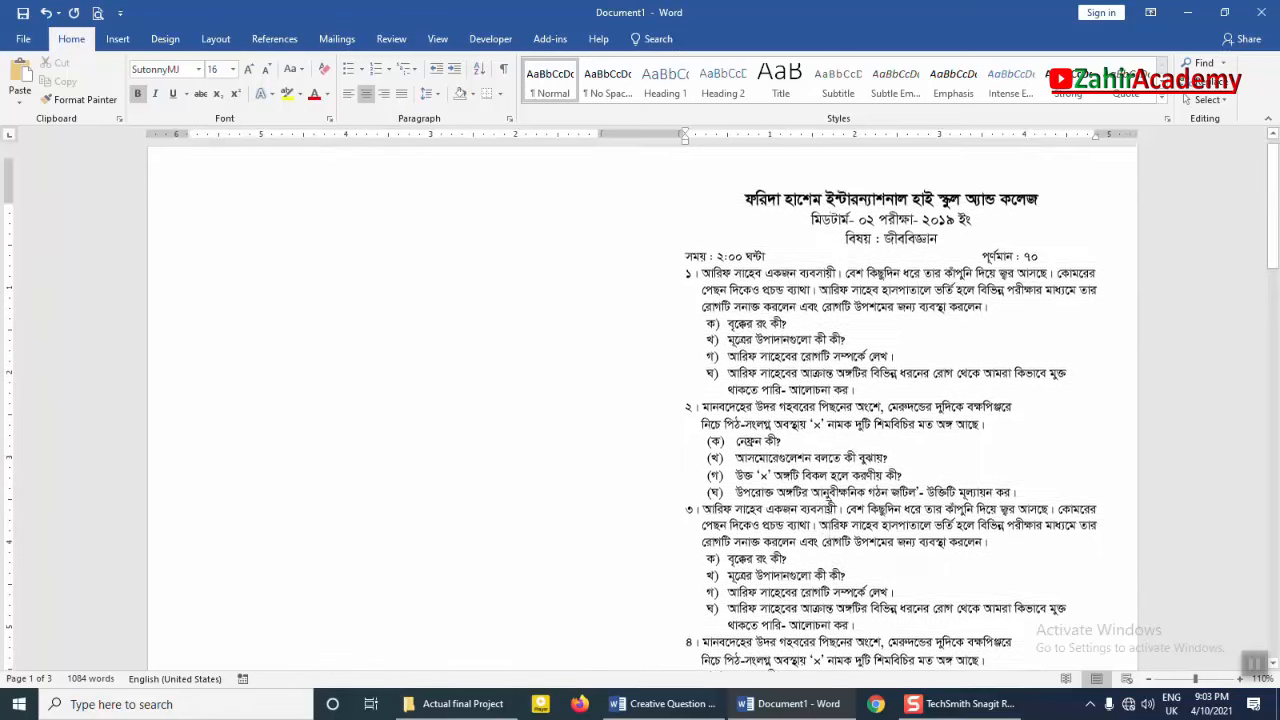
# Step: Examine how the questions flow from page 1's second column onto the following page, and inspect the emptied first column
pyautogui.scroll(1, 829, 500)
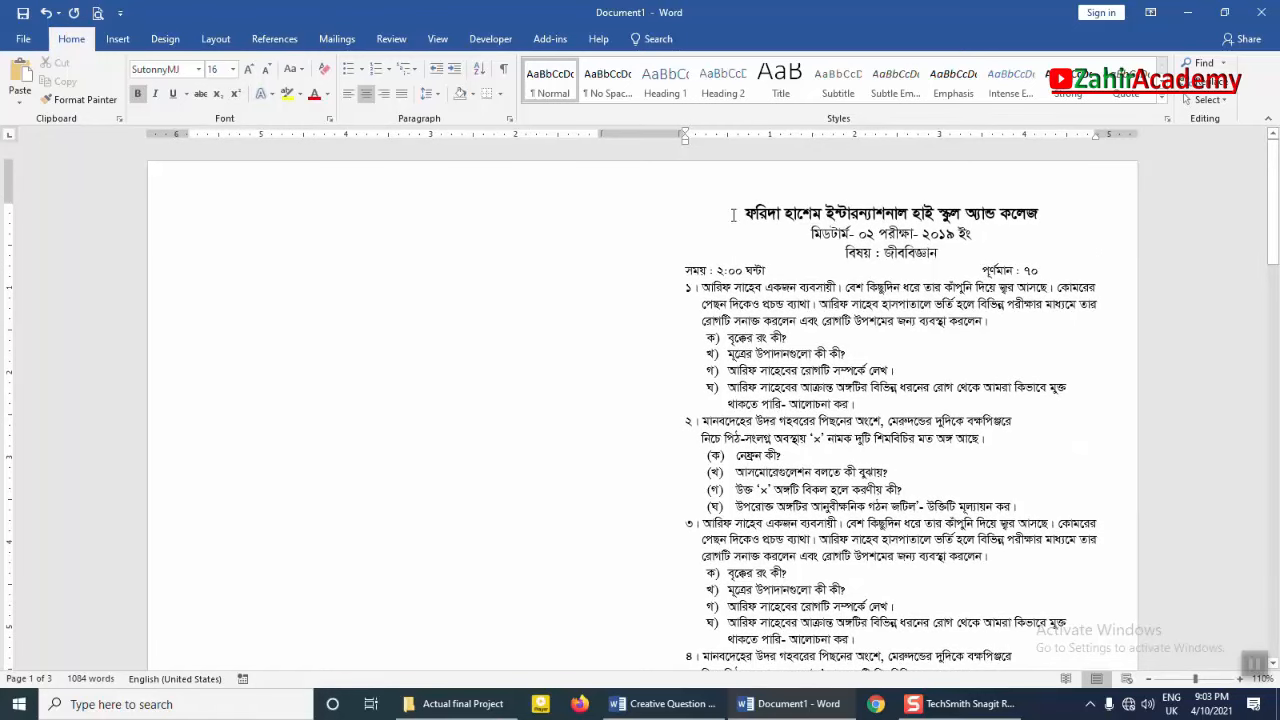
pyautogui.scroll(-3, 791, 231)
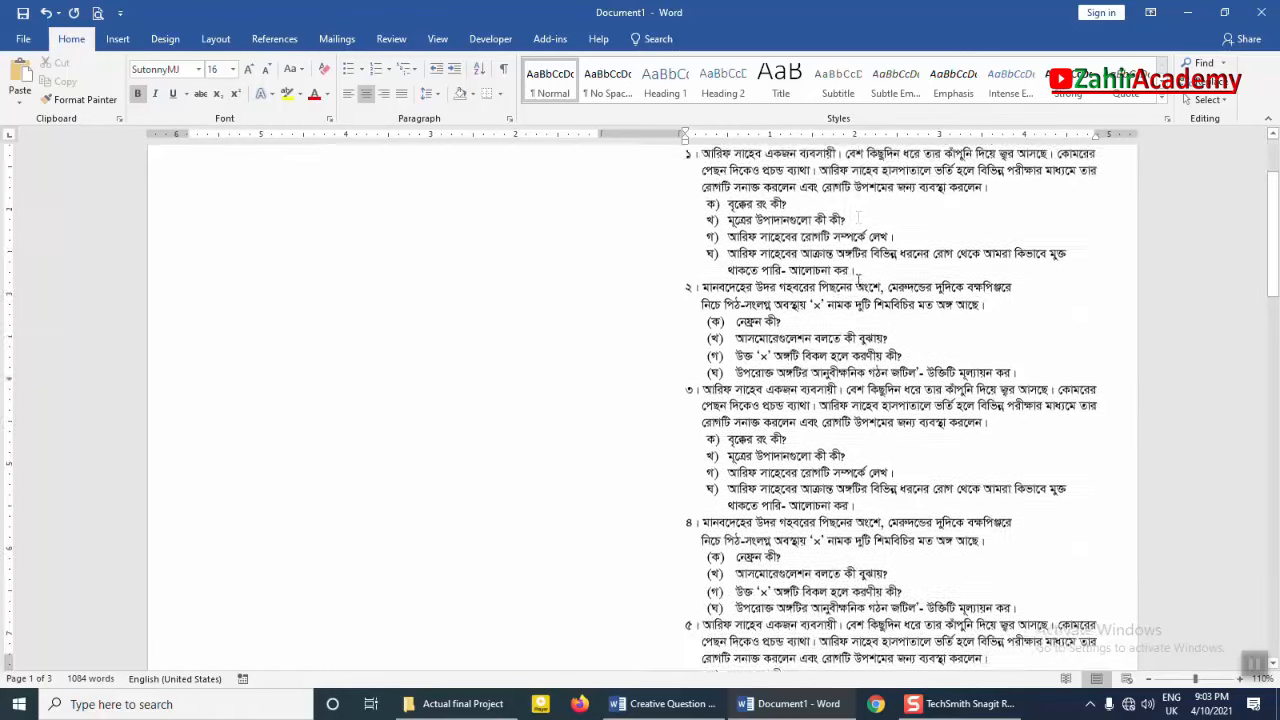
pyautogui.scroll(3, 840, 233)
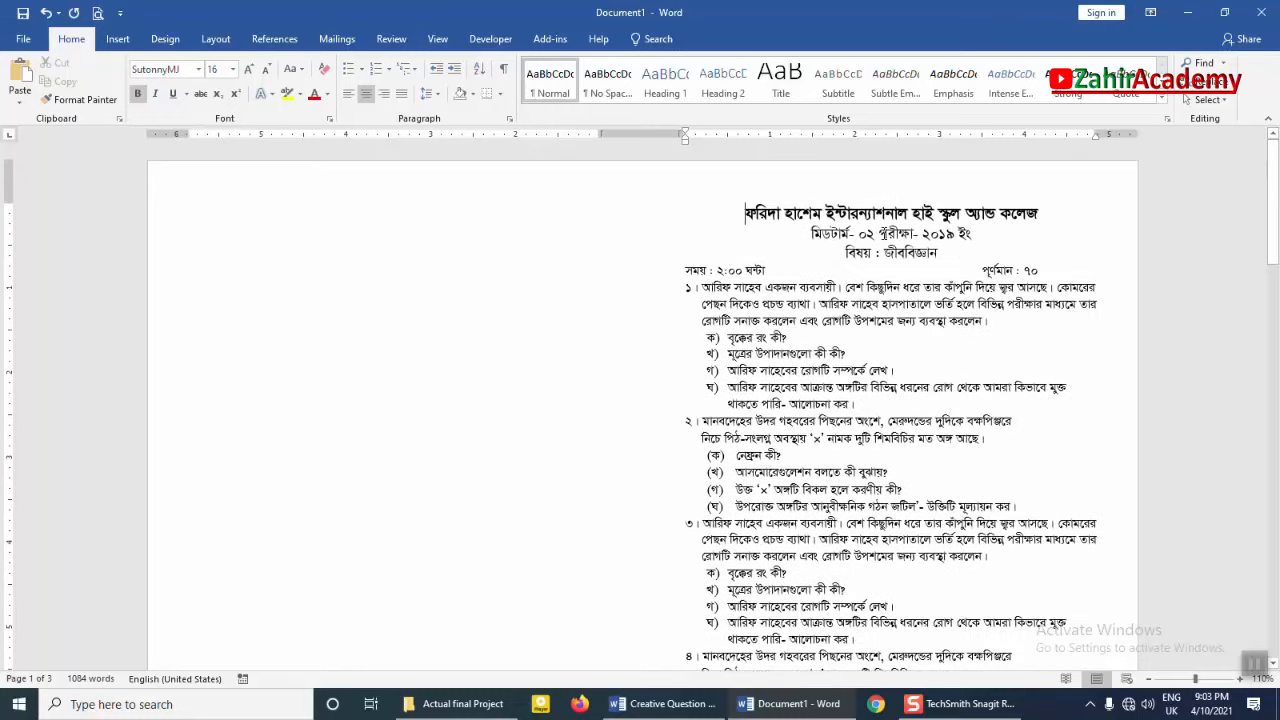
pyautogui.scroll(-12, 462, 404)
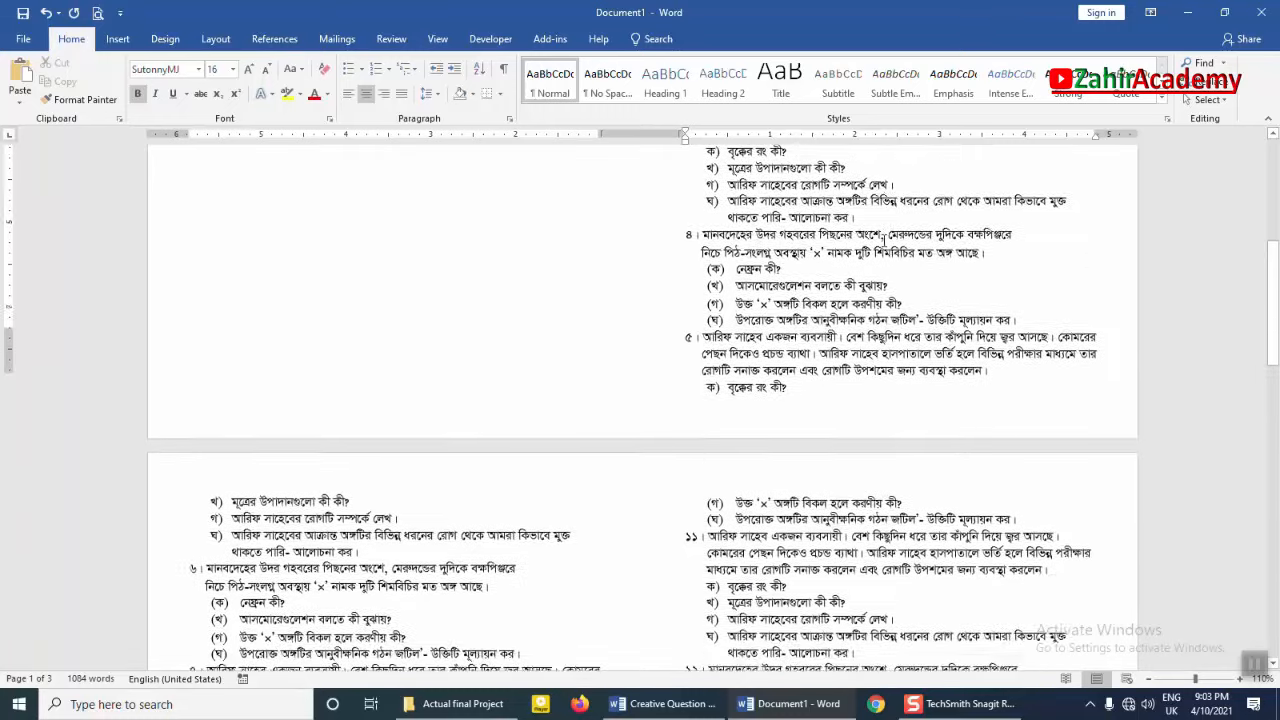
pyautogui.moveTo(288, 352); pyautogui.dragTo(430, 524)
pyautogui.click(352, 422)
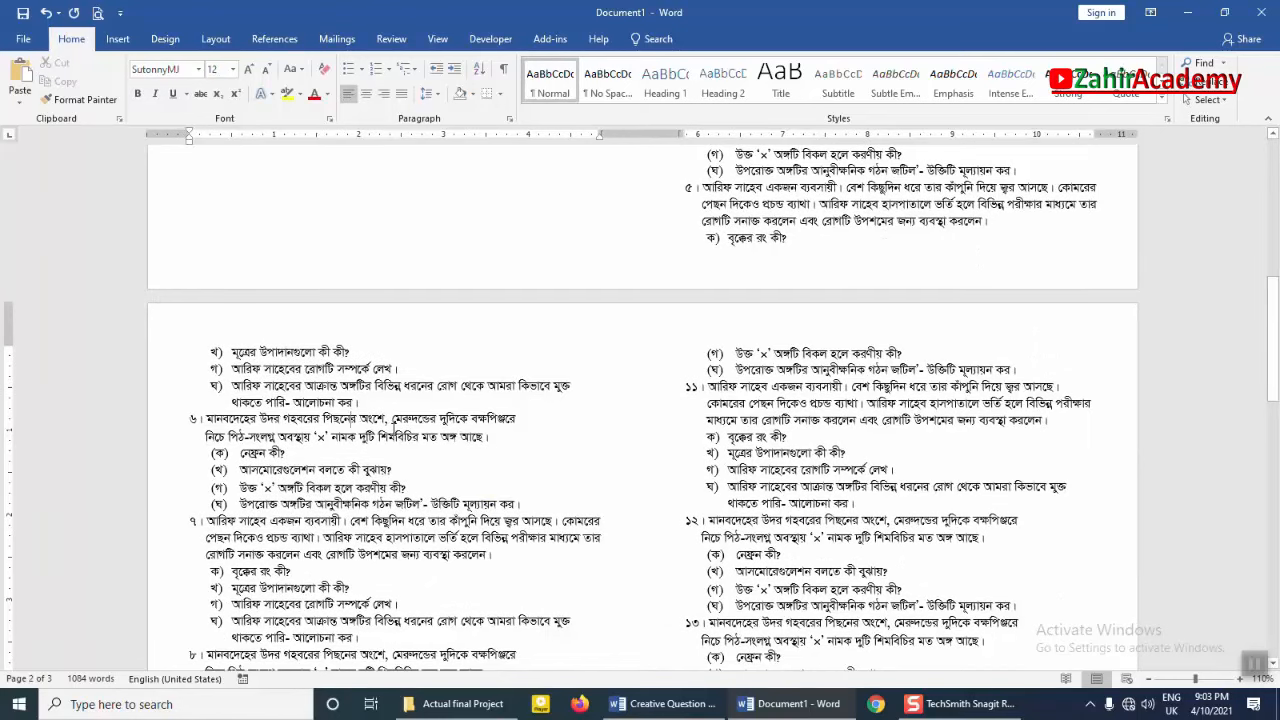
pyautogui.moveTo(778, 376); pyautogui.dragTo(950, 522)
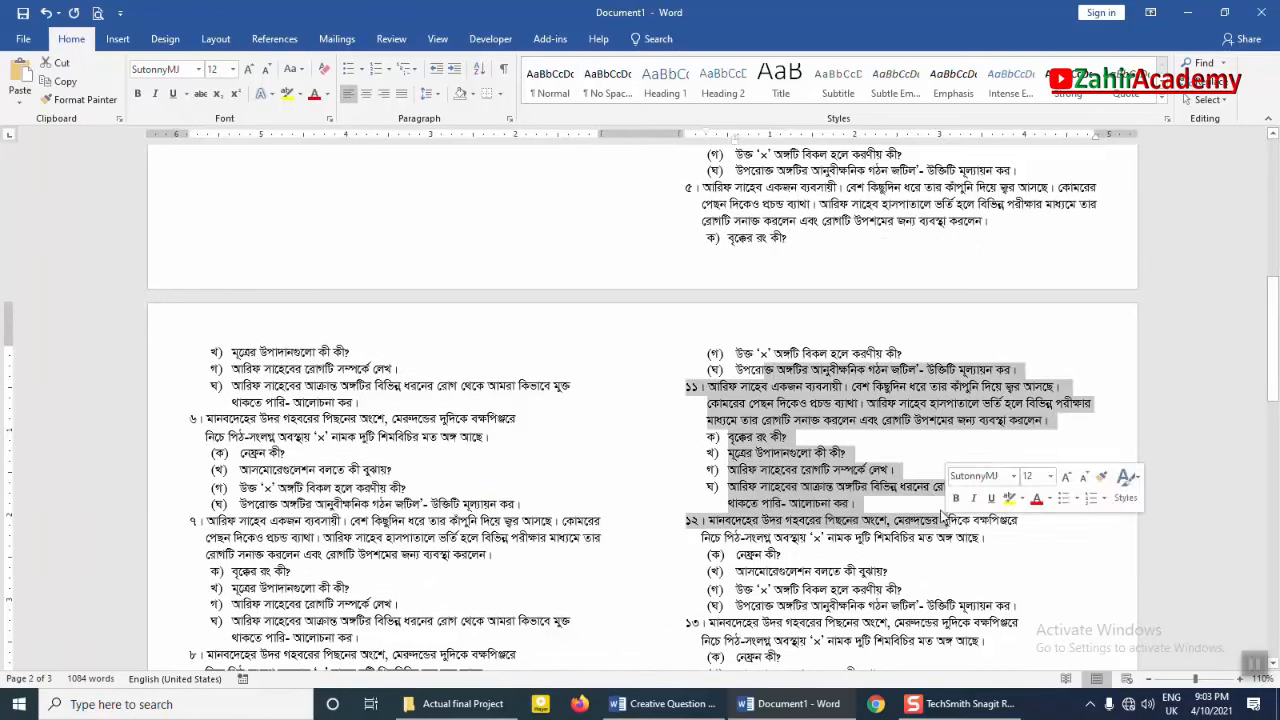
pyautogui.click(828, 474)
pyautogui.scroll(-1, 828, 474)
pyautogui.scroll(-3, 822, 465)
pyautogui.scroll(10, 345, 246)
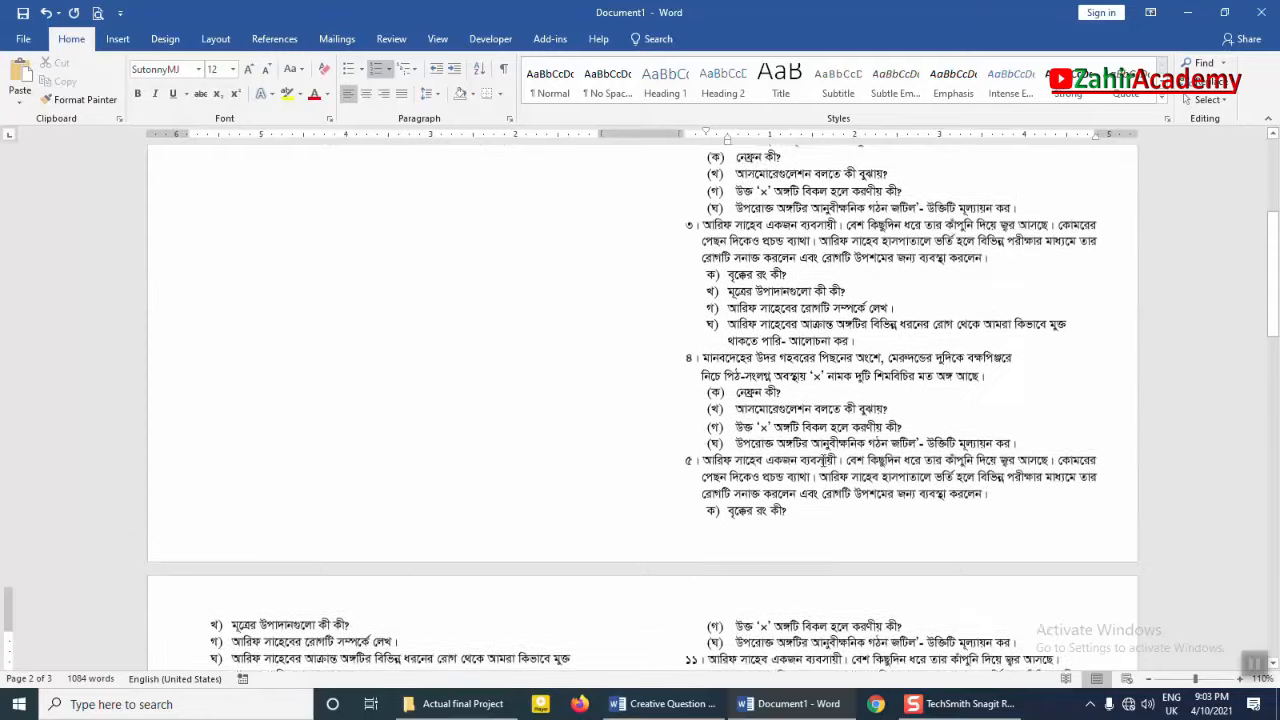
pyautogui.scroll(3, 345, 247)
pyautogui.moveTo(397, 240); pyautogui.dragTo(434, 344)
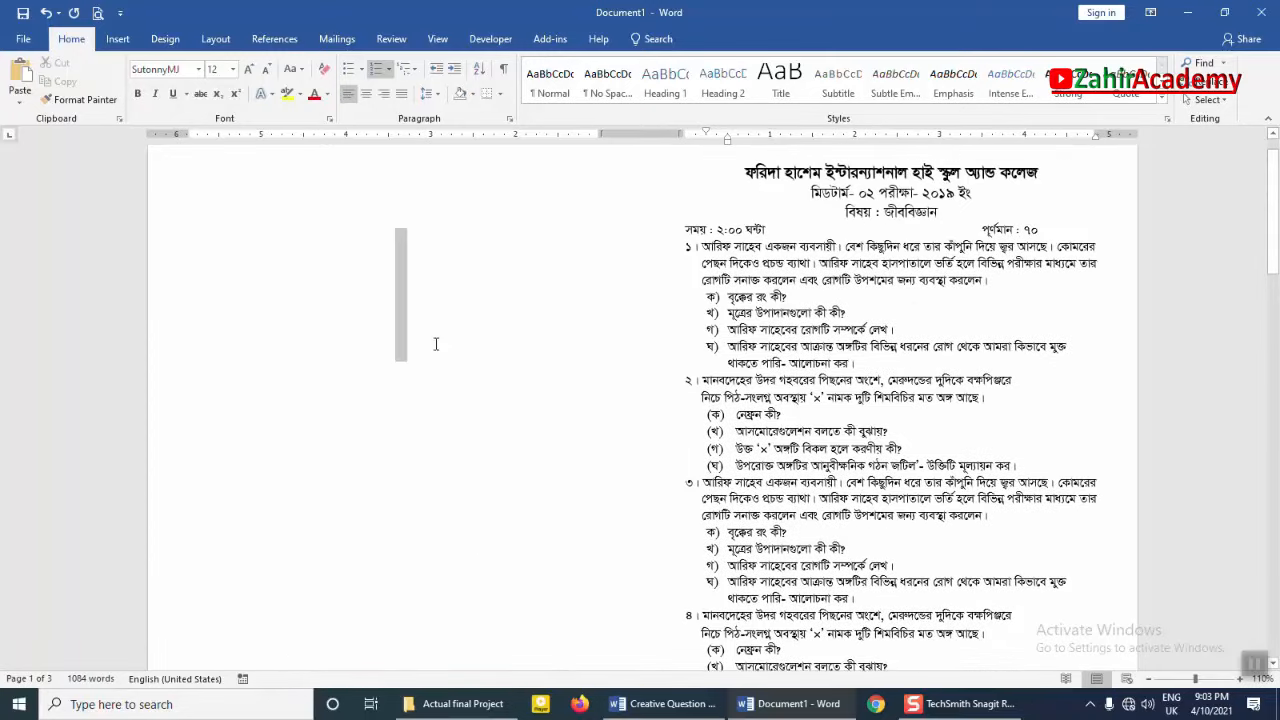
# Step: Cut the overflow text on page 3, from question ১৬'s lettered sub-questions through the end of question ২১
pyautogui.click(397, 251)
pyautogui.scroll(-5, 620, 333)
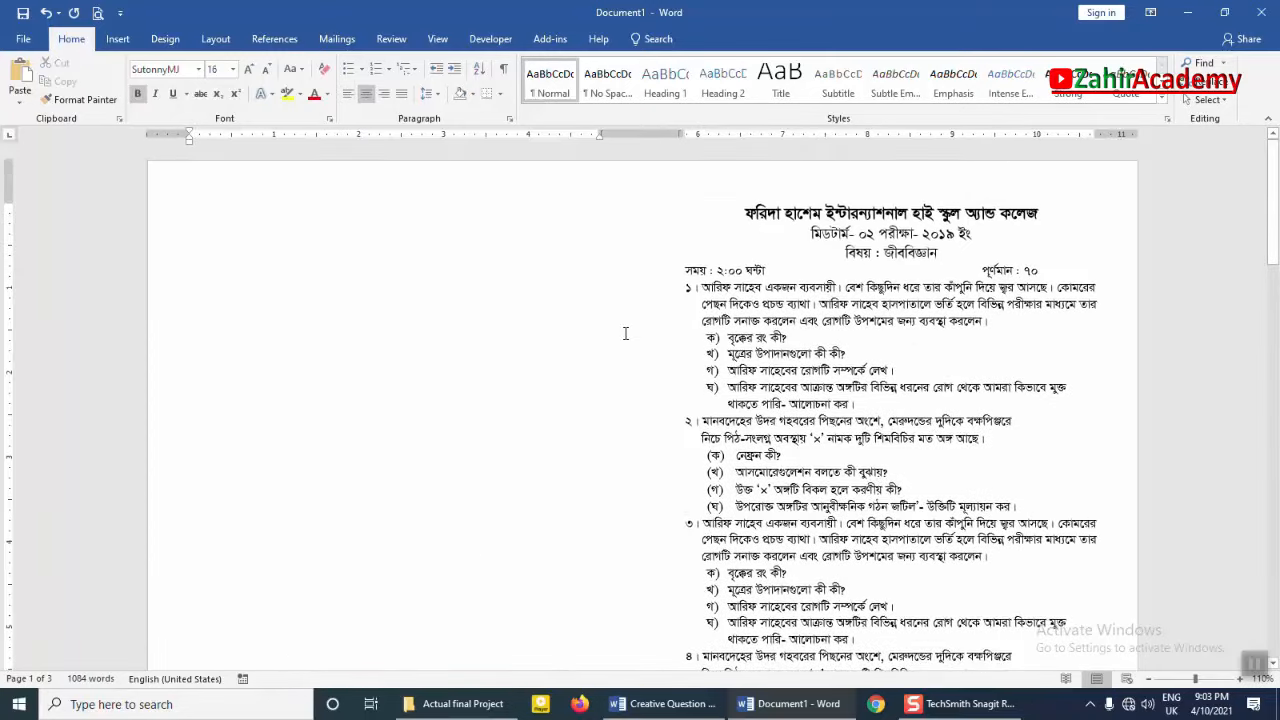
pyautogui.scroll(-15, 617, 335)
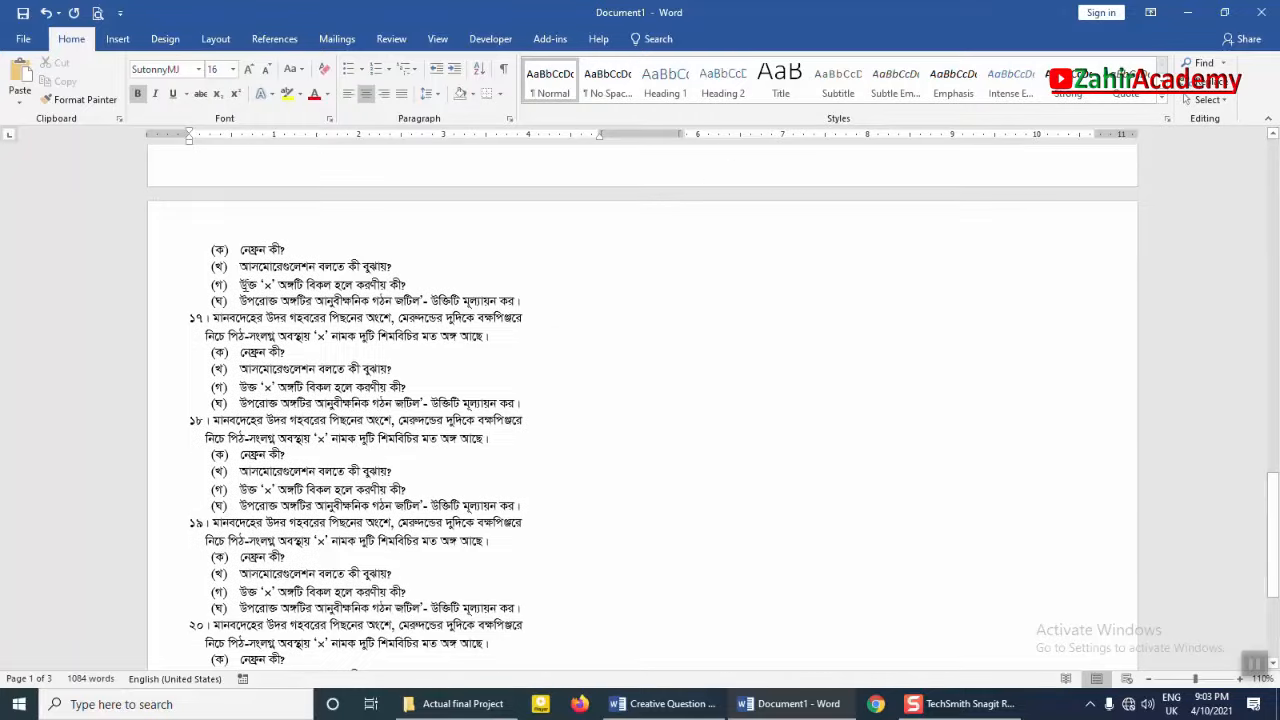
pyautogui.click(230, 244)
pyautogui.scroll(4, 752, 418)
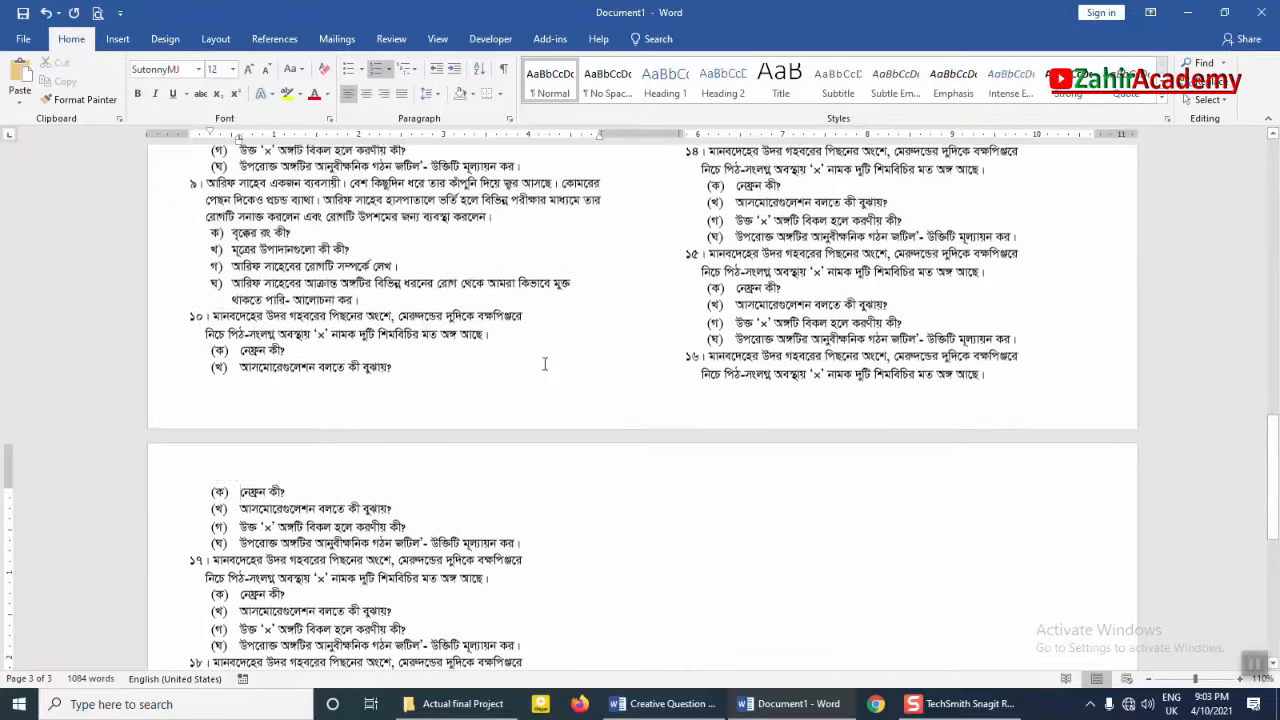
pyautogui.scroll(-2, 634, 403)
pyautogui.moveTo(237, 309); pyautogui.dragTo(530, 568)
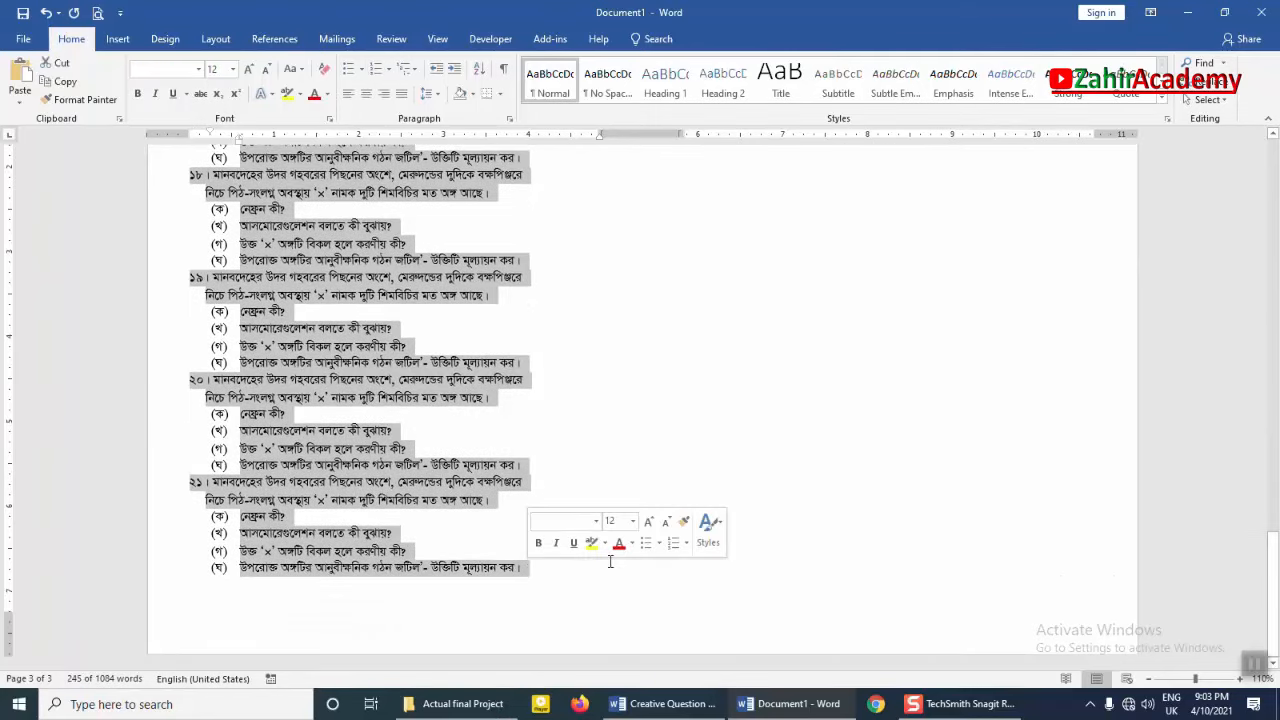
pyautogui.press('Delete')
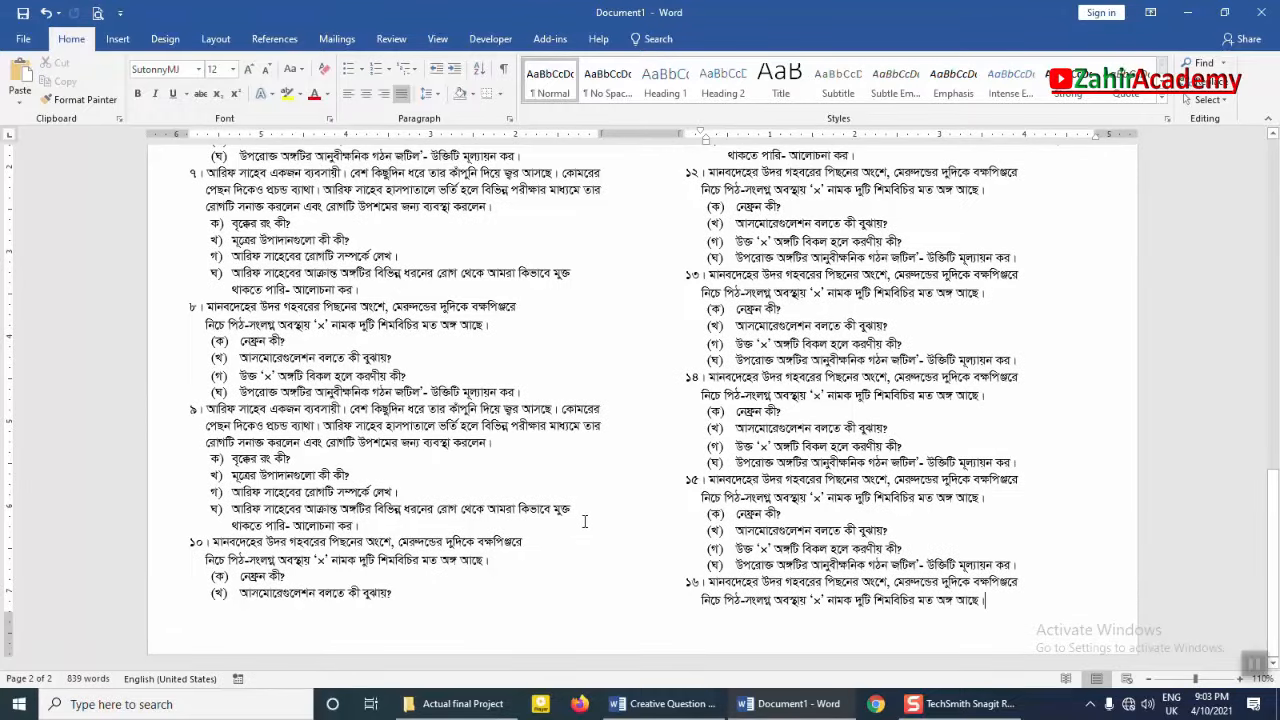
# Step: Paste the cut questions at the head of page 1's empty first column
pyautogui.scroll(20, 585, 521)
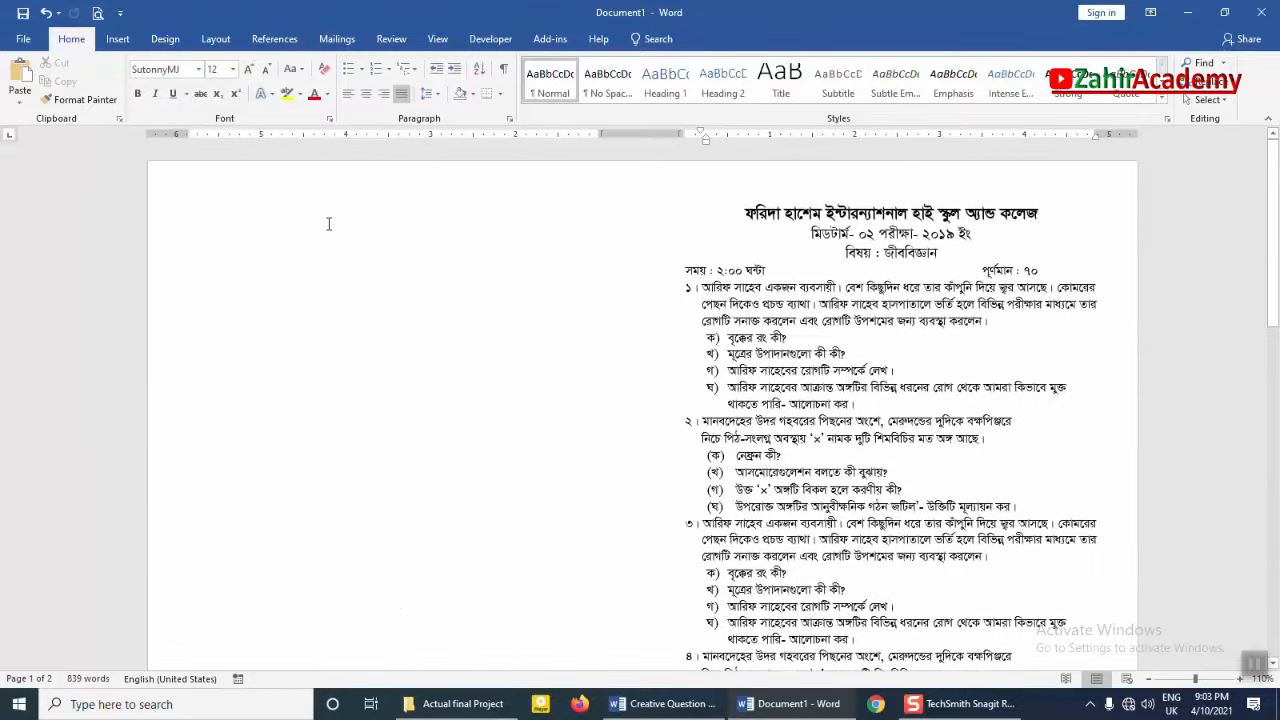
pyautogui.click(328, 224)
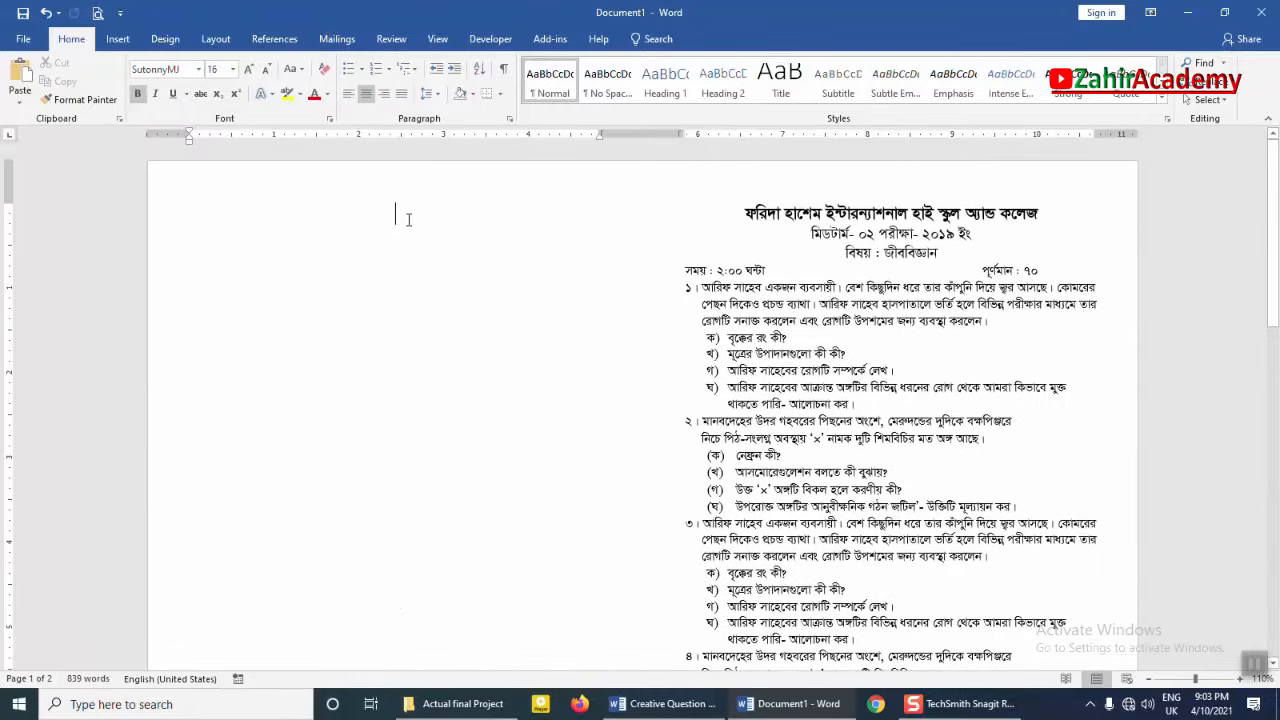
pyautogui.hotkey('ctrl', 'v')
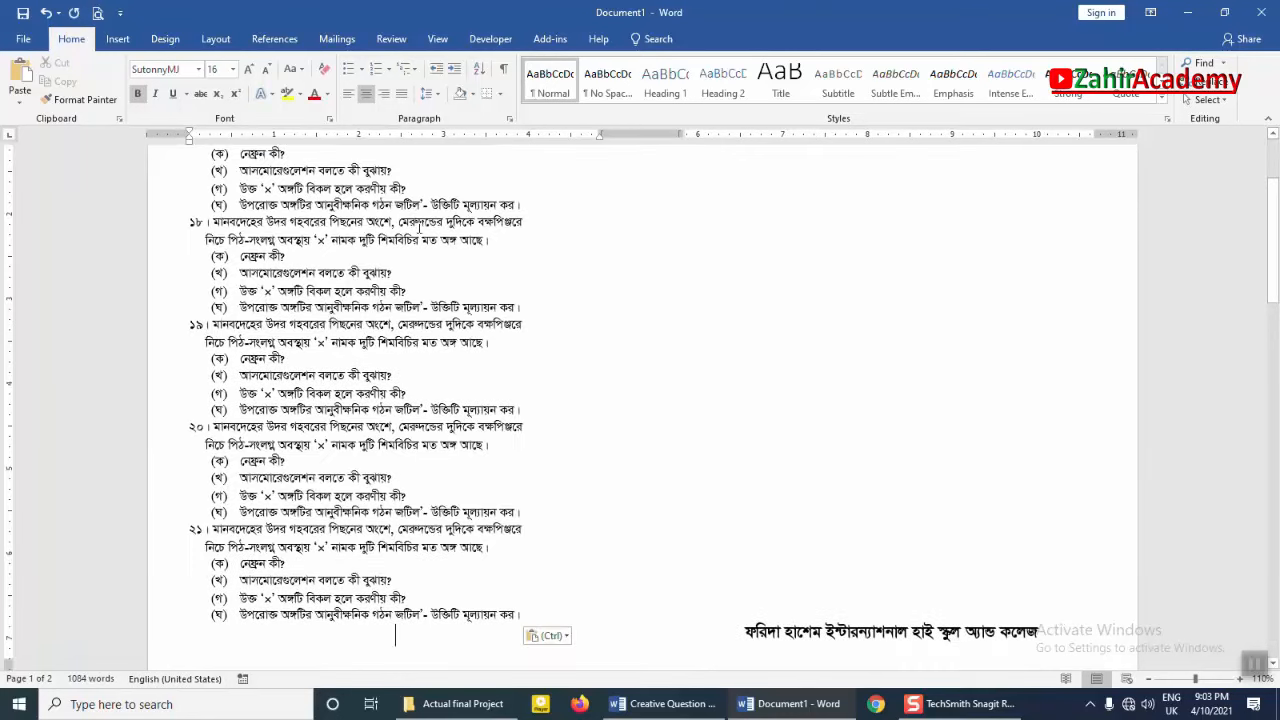
pyautogui.scroll(3, 446, 350)
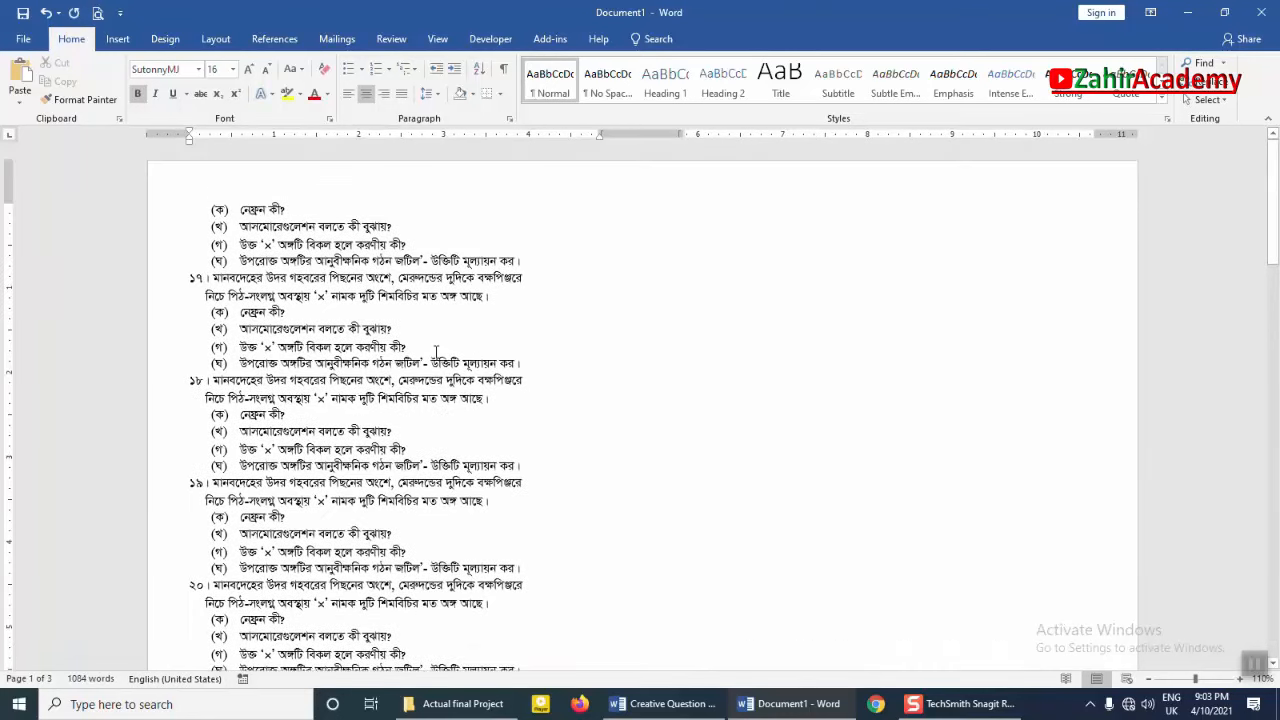
# Step: Remove the surplus blank lines above the school name until the exam heading starts at the head of page 1's second column
pyautogui.scroll(-6, 781, 393)
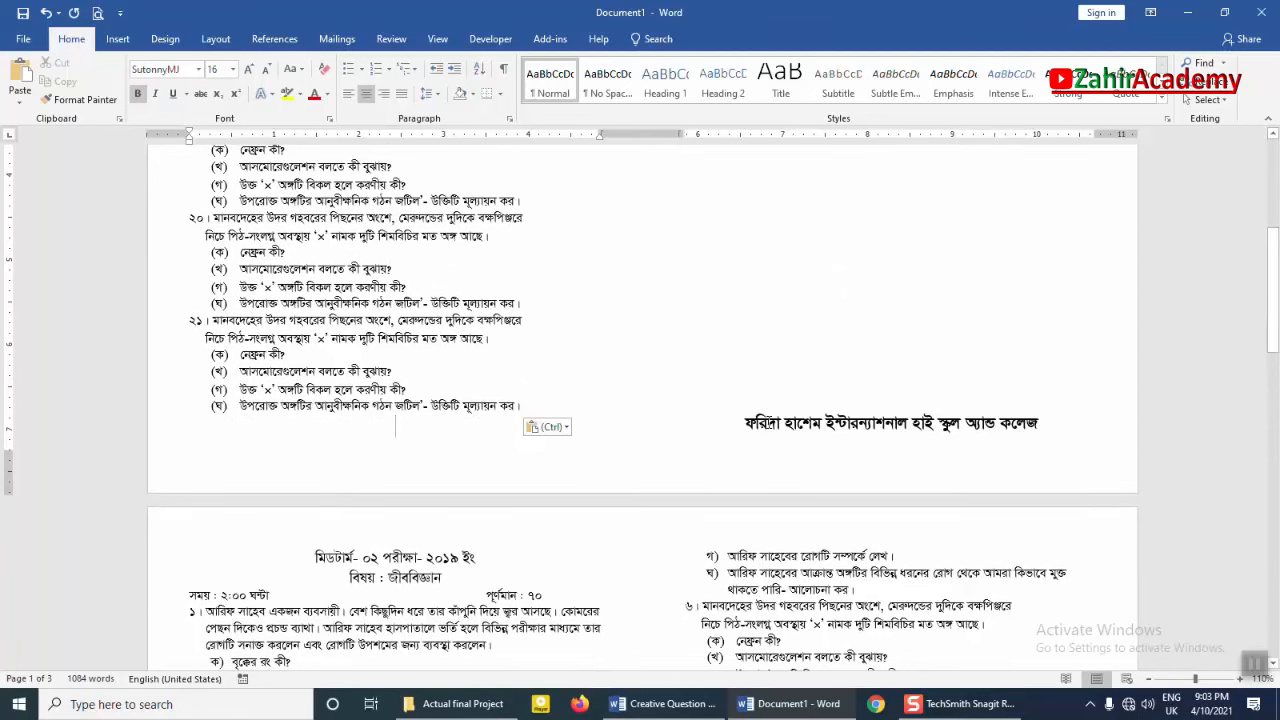
pyautogui.scroll(6, 763, 466)
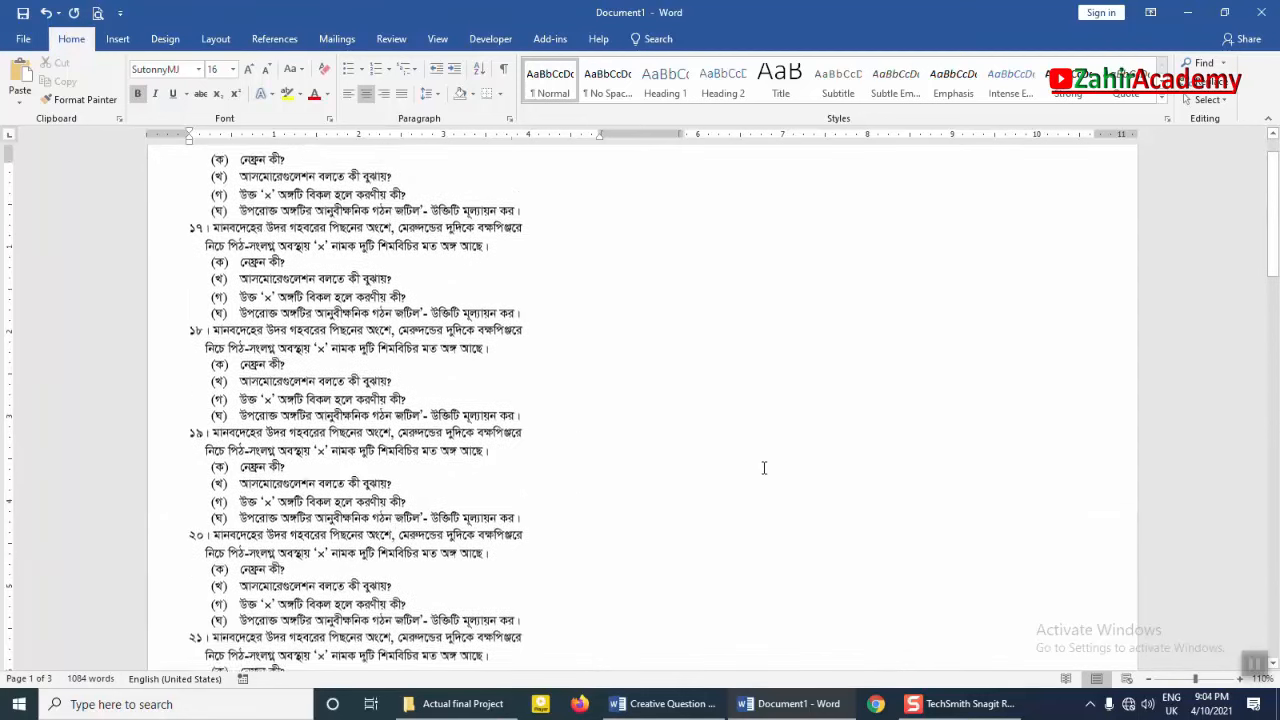
pyautogui.click(760, 211)
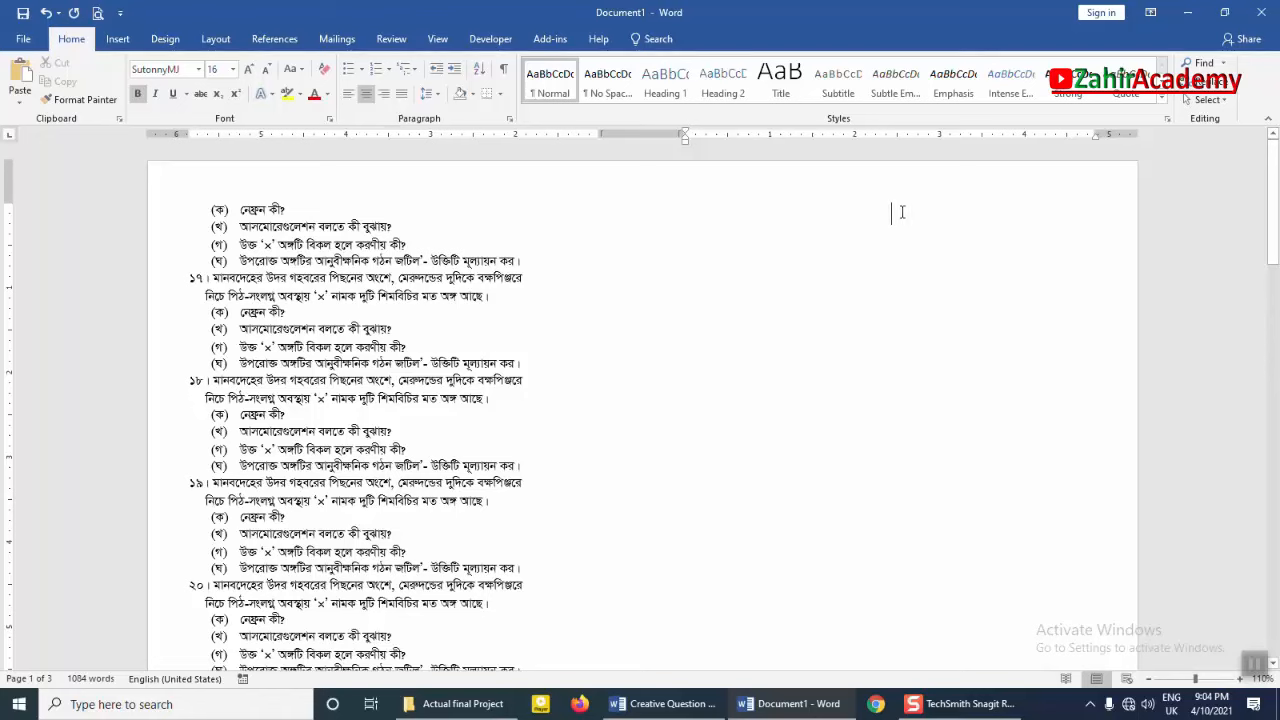
pyautogui.press('Delete')
pyautogui.press('Delete')
pyautogui.press('Delete')
pyautogui.press('Delete')
pyautogui.press('Delete')
pyautogui.press('Delete')
pyautogui.press('Delete')
pyautogui.press('Delete')
pyautogui.press('Delete')
pyautogui.press('Delete')
pyautogui.press('Delete')
pyautogui.press('Delete')
pyautogui.press('Delete')
pyautogui.press('Delete')
pyautogui.press('Delete')
pyautogui.press('Delete')
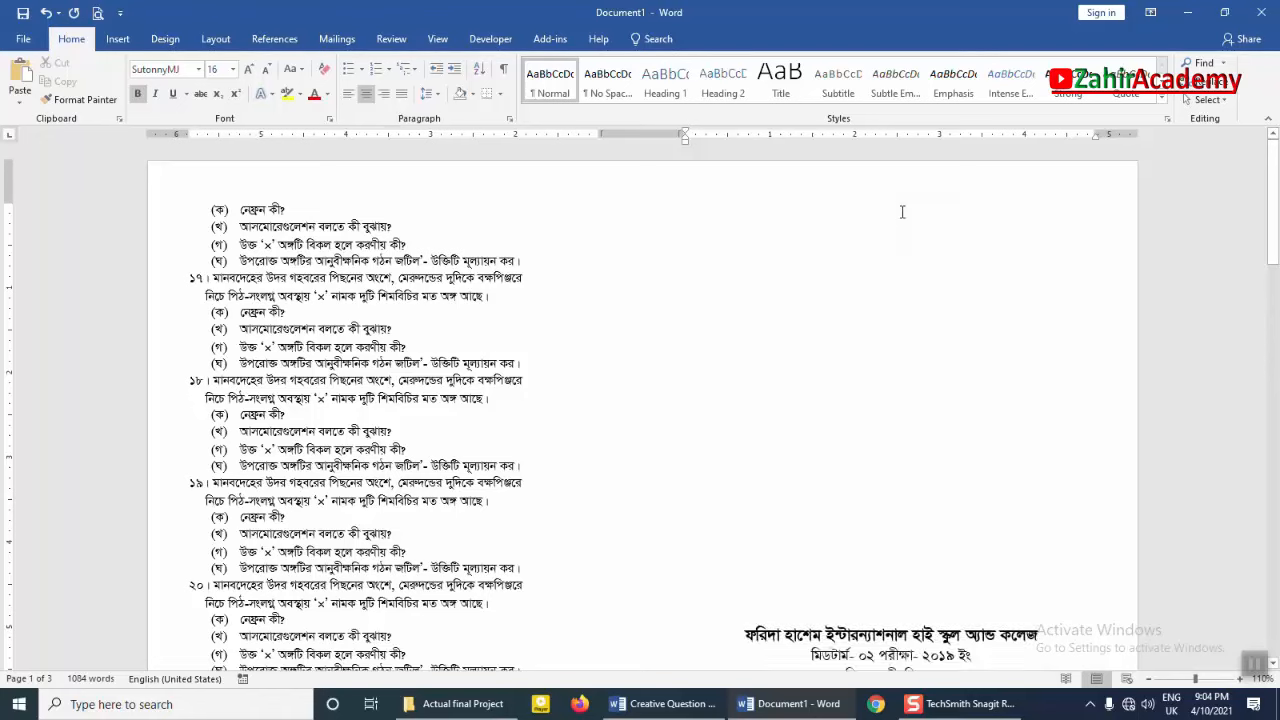
pyautogui.press('Delete')
pyautogui.press('Delete')
pyautogui.press('Delete')
pyautogui.press('Delete')
pyautogui.press('Delete')
pyautogui.press('Delete')
pyautogui.press('Delete')
pyautogui.press('Delete')
pyautogui.press('Delete')
pyautogui.press('Delete')
pyautogui.press('Delete')
pyautogui.press('Delete')
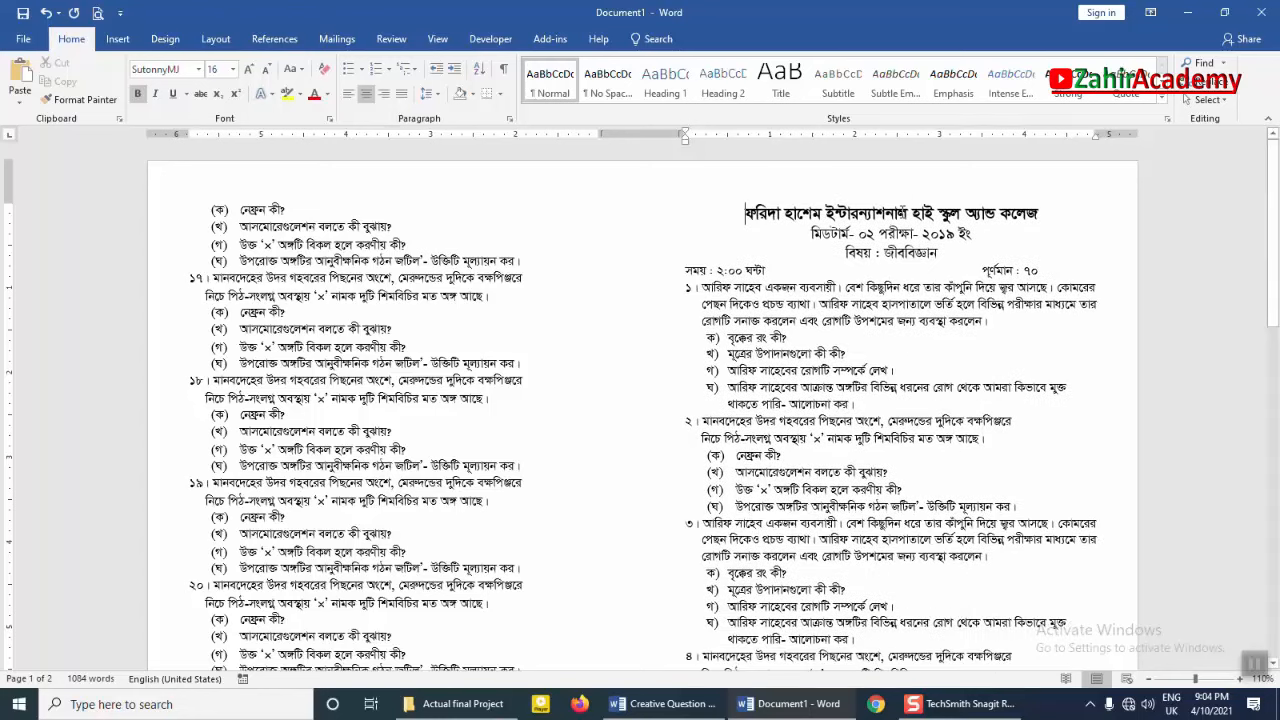
# Step: Review both pages of the rearranged paper, checking the exam heading and questions ১ and ২ in page 1's second column
pyautogui.scroll(-10, 849, 243)
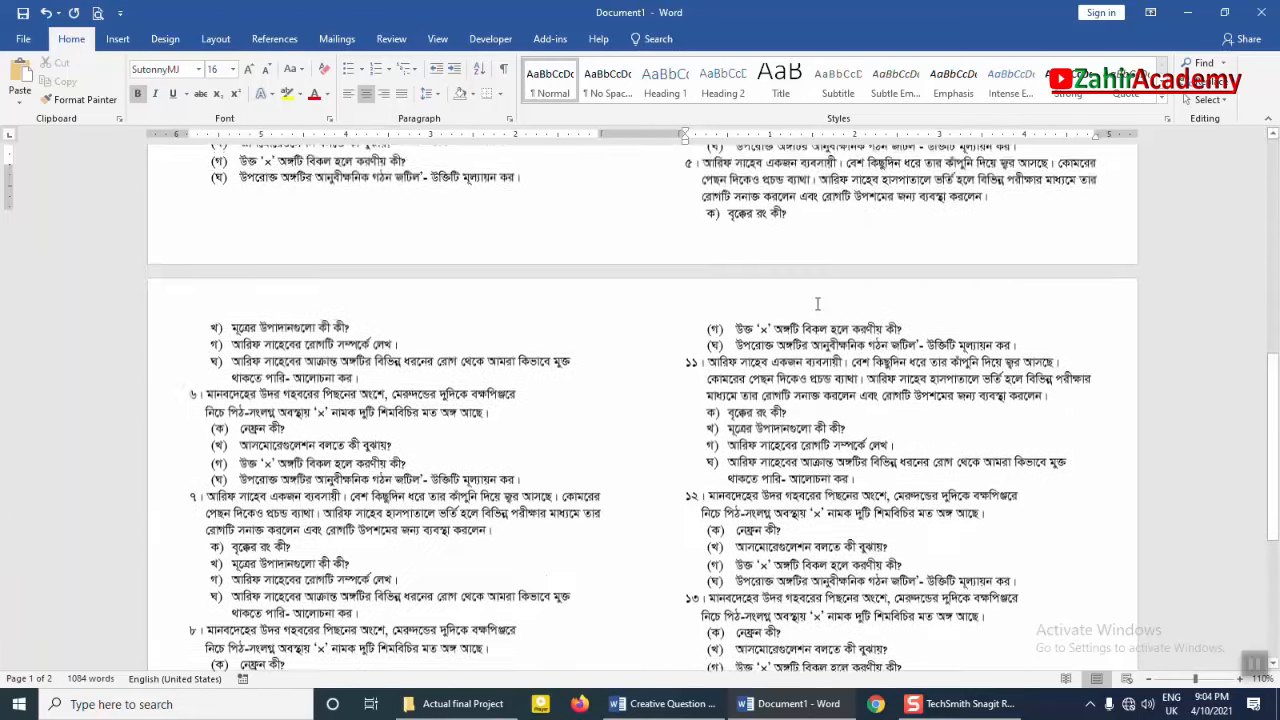
pyautogui.scroll(-10, 816, 305)
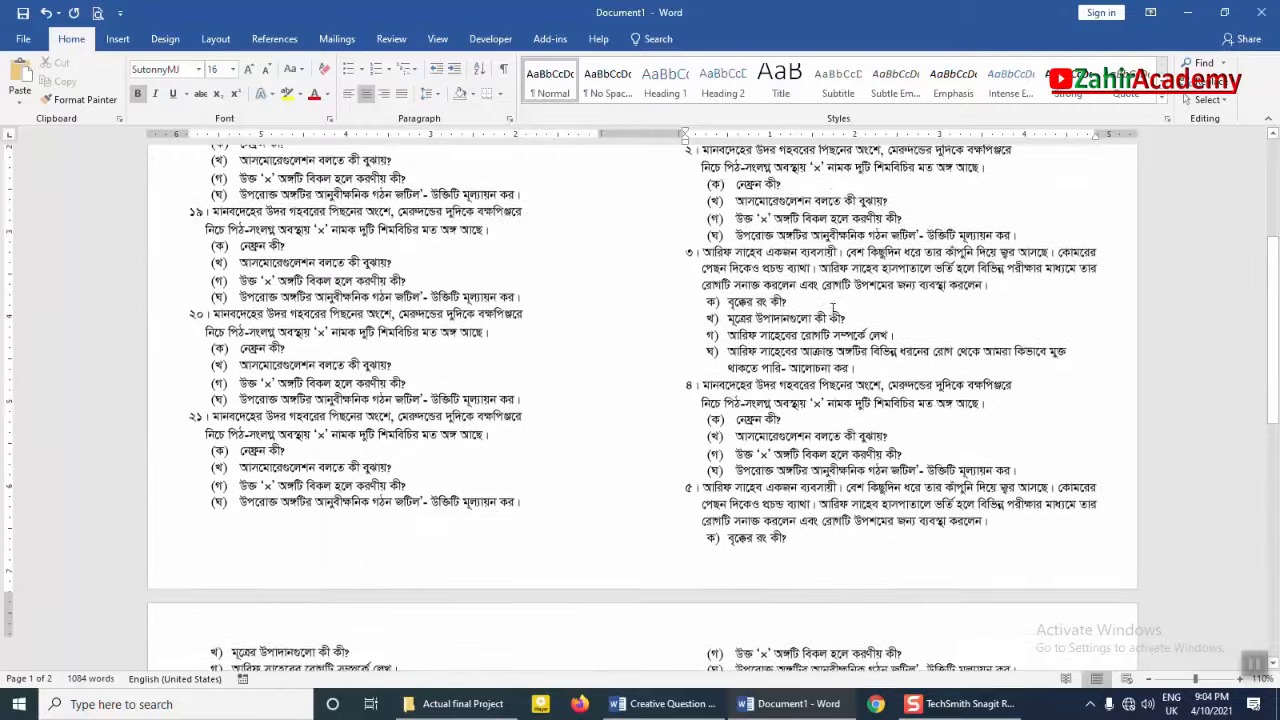
pyautogui.scroll(2, 833, 314)
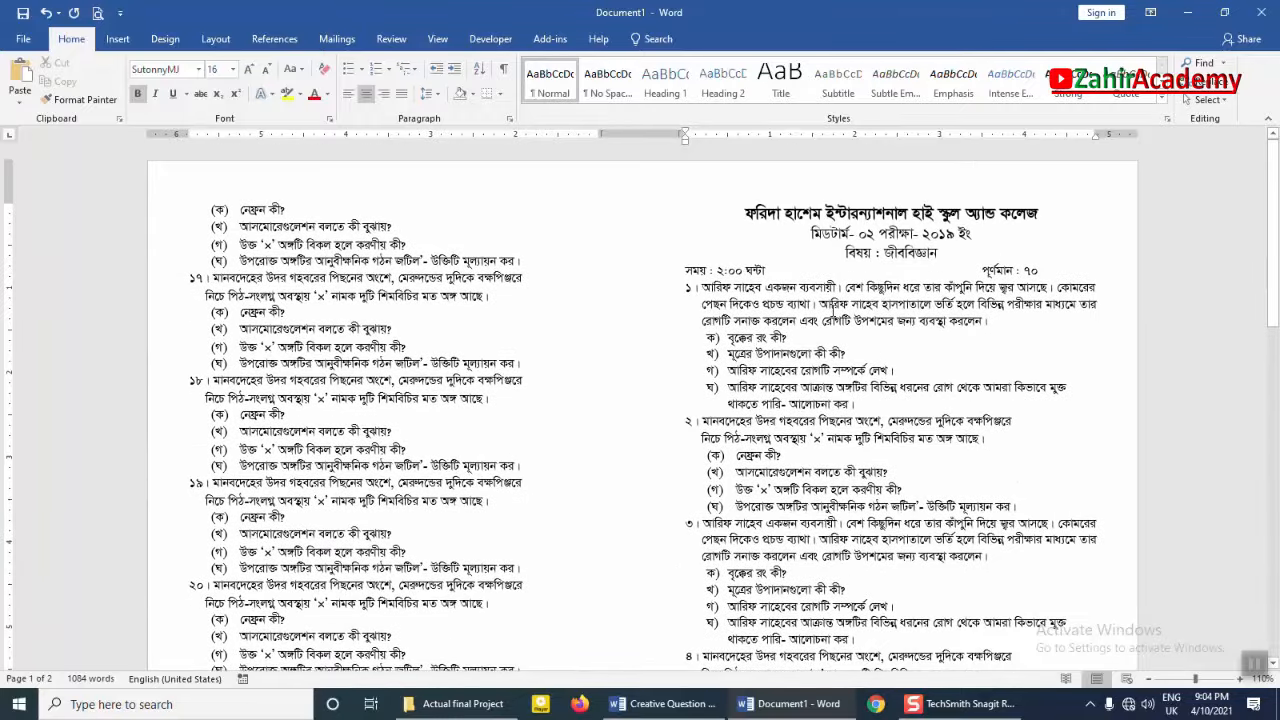
pyautogui.moveTo(737, 202); pyautogui.dragTo(905, 490)
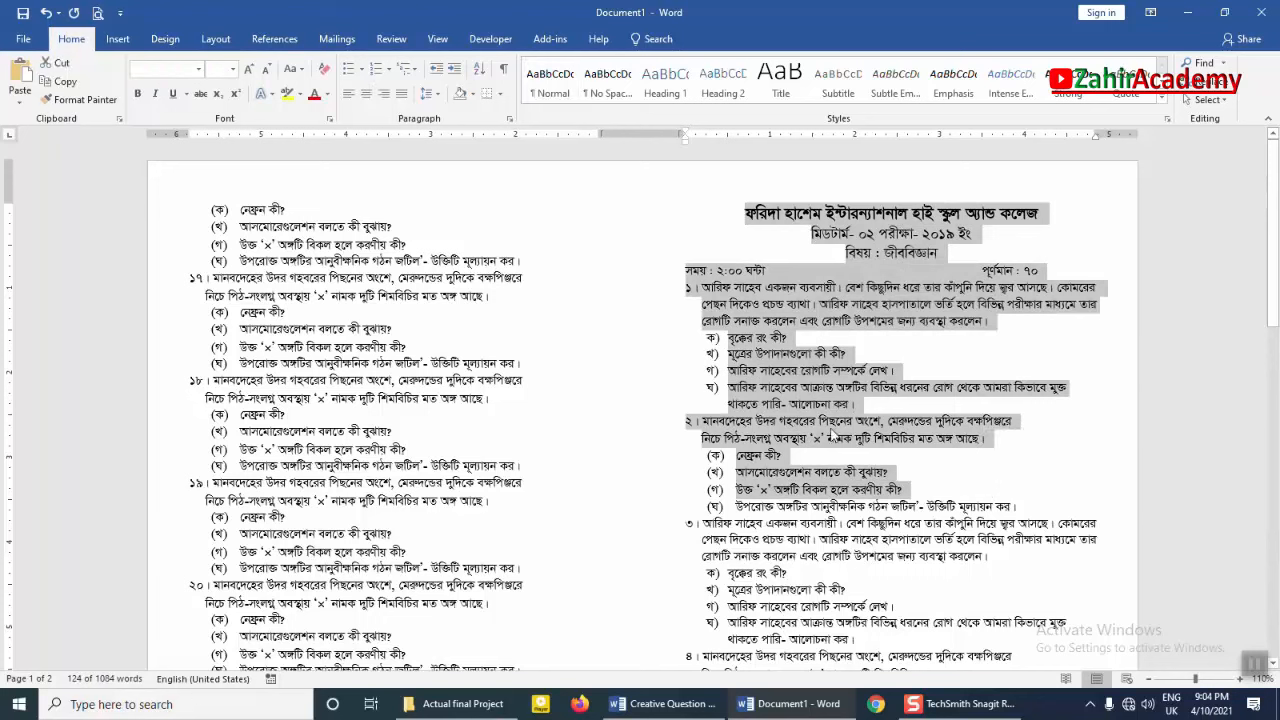
pyautogui.click(824, 421)
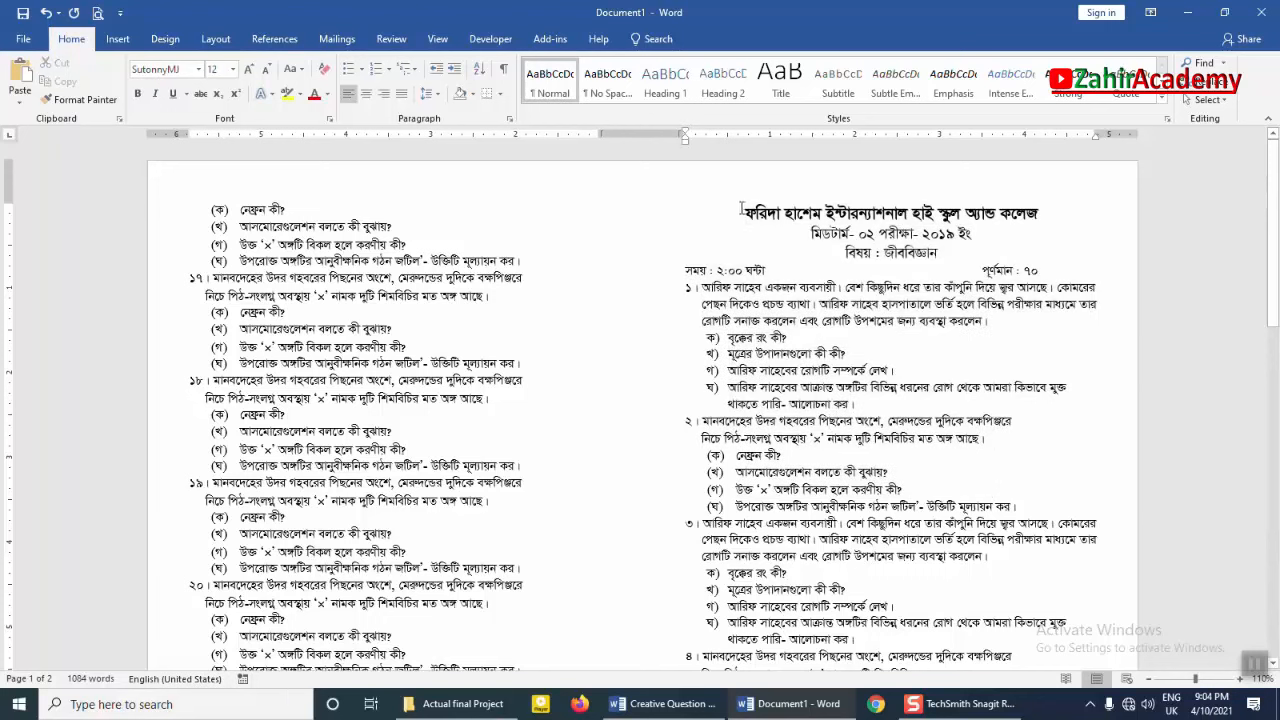
pyautogui.moveTo(775, 258); pyautogui.dragTo(905, 506)
pyautogui.click(837, 405)
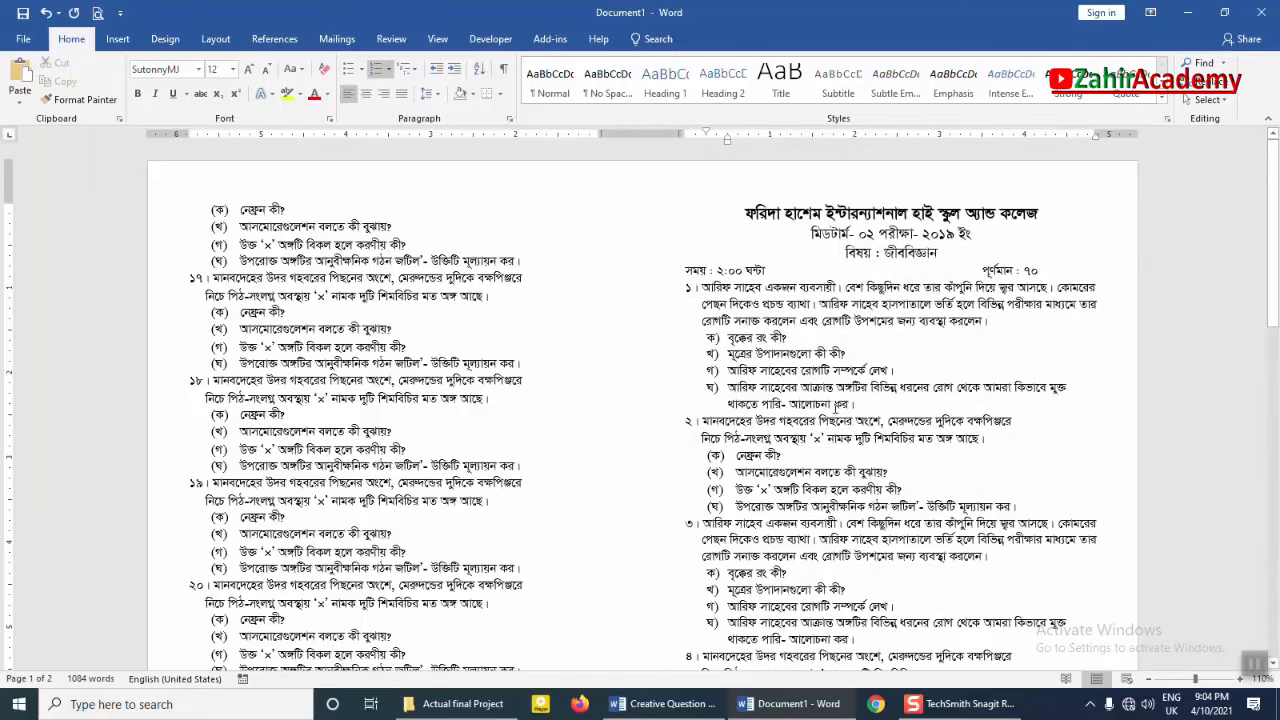
# Step: Trace the reading order from page 1's second column through both page 2 columns and back to page 1's first column
pyautogui.scroll(-10, 836, 405)
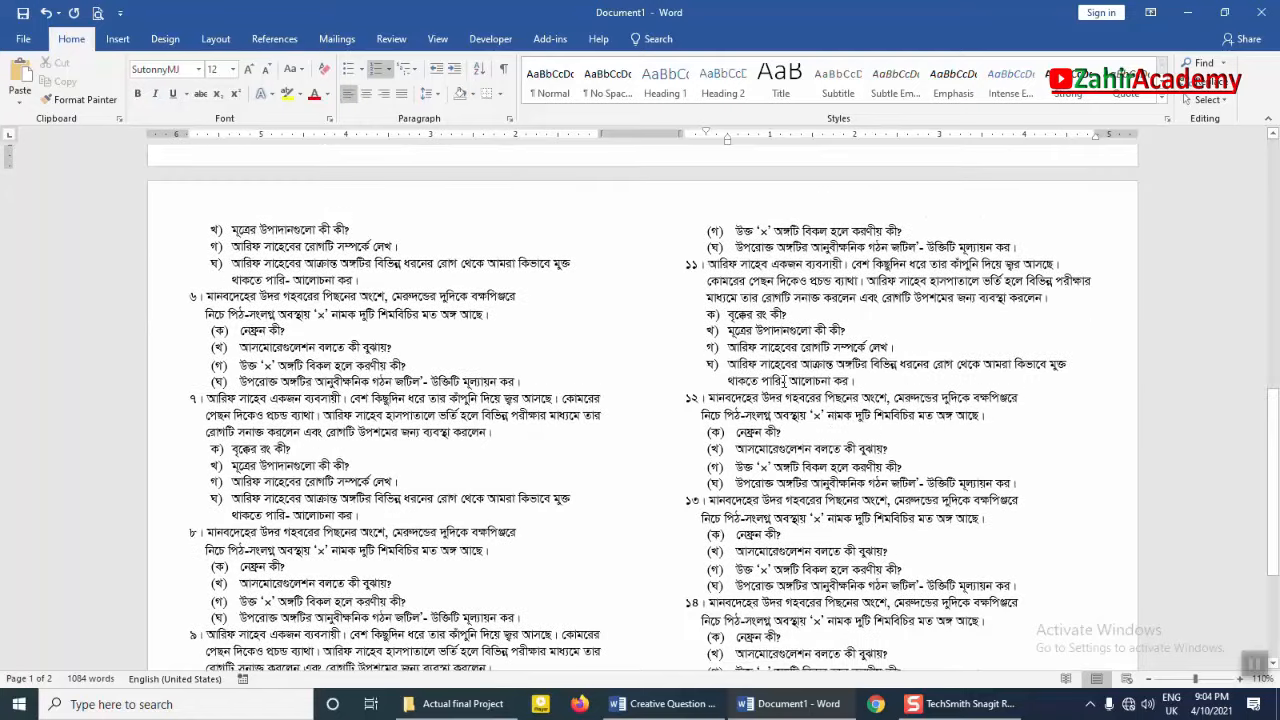
pyautogui.moveTo(783, 382); pyautogui.dragTo(882, 506)
pyautogui.click(882, 506)
pyautogui.scroll(10, 800, 447)
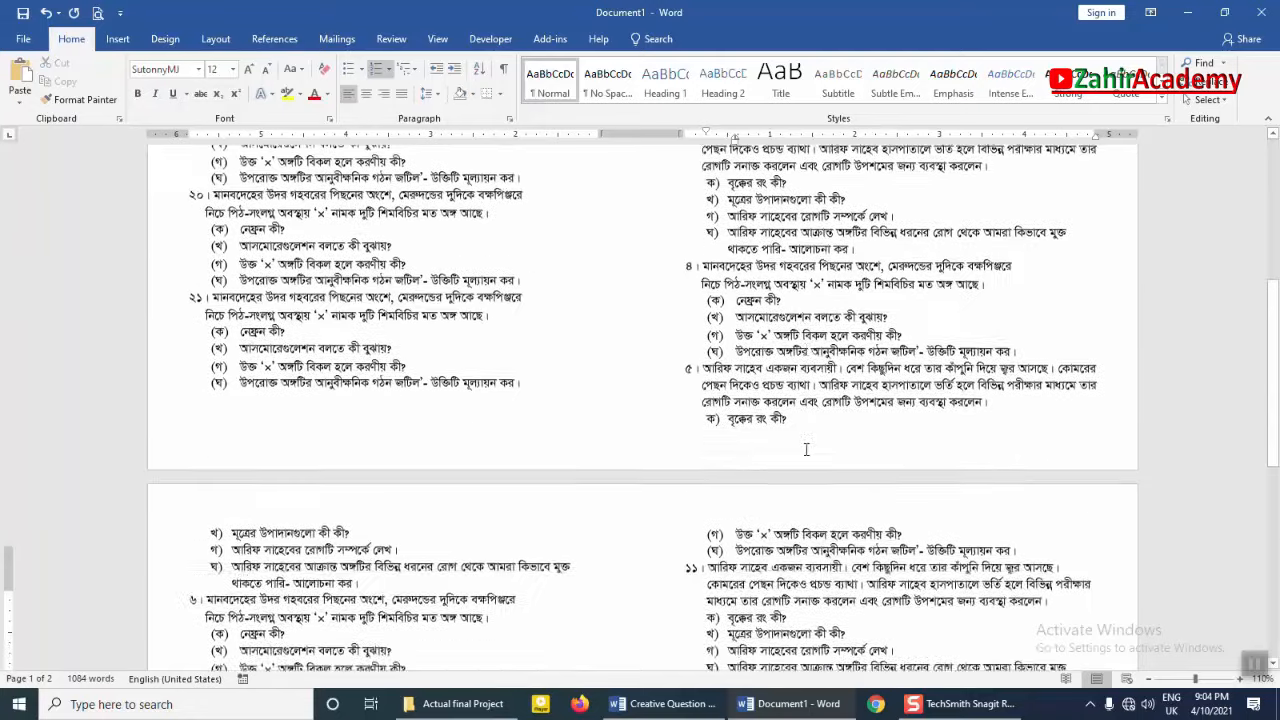
pyautogui.scroll(2, 800, 447)
pyautogui.moveTo(648, 262); pyautogui.dragTo(873, 337)
pyautogui.scroll(-11, 873, 337)
pyautogui.moveTo(328, 447); pyautogui.dragTo(489, 523)
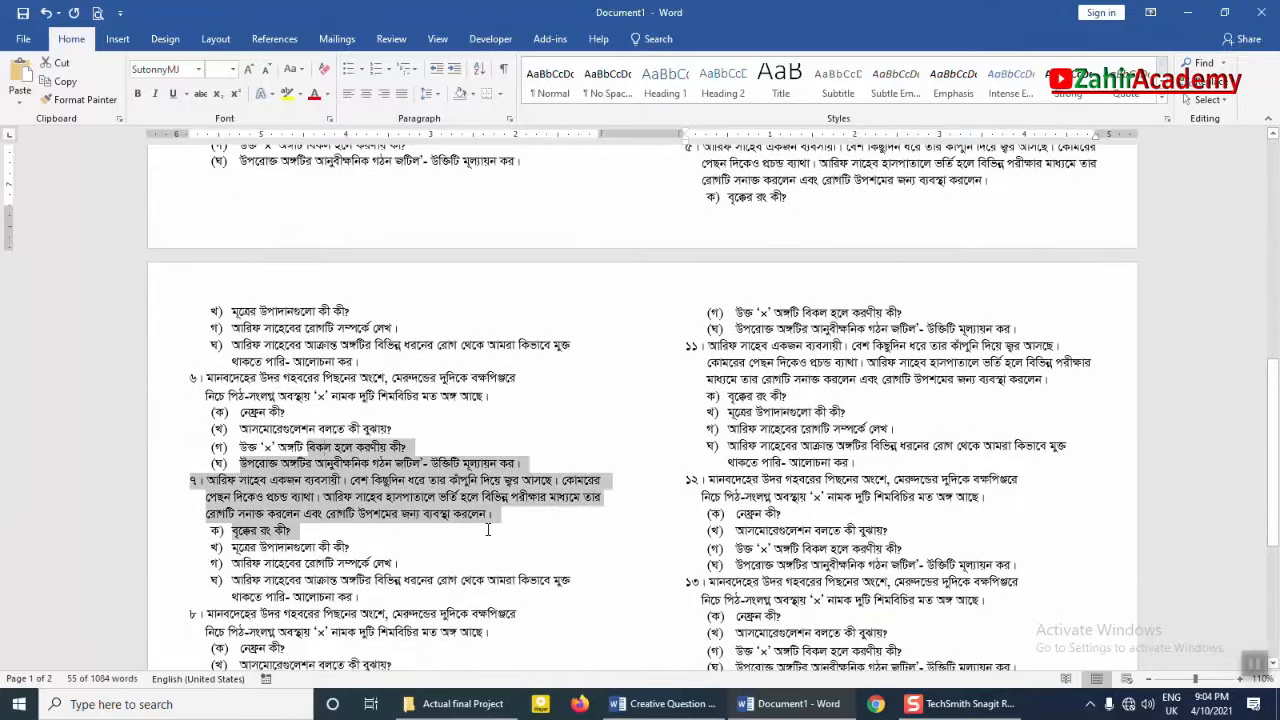
pyautogui.scroll(15, 470, 360)
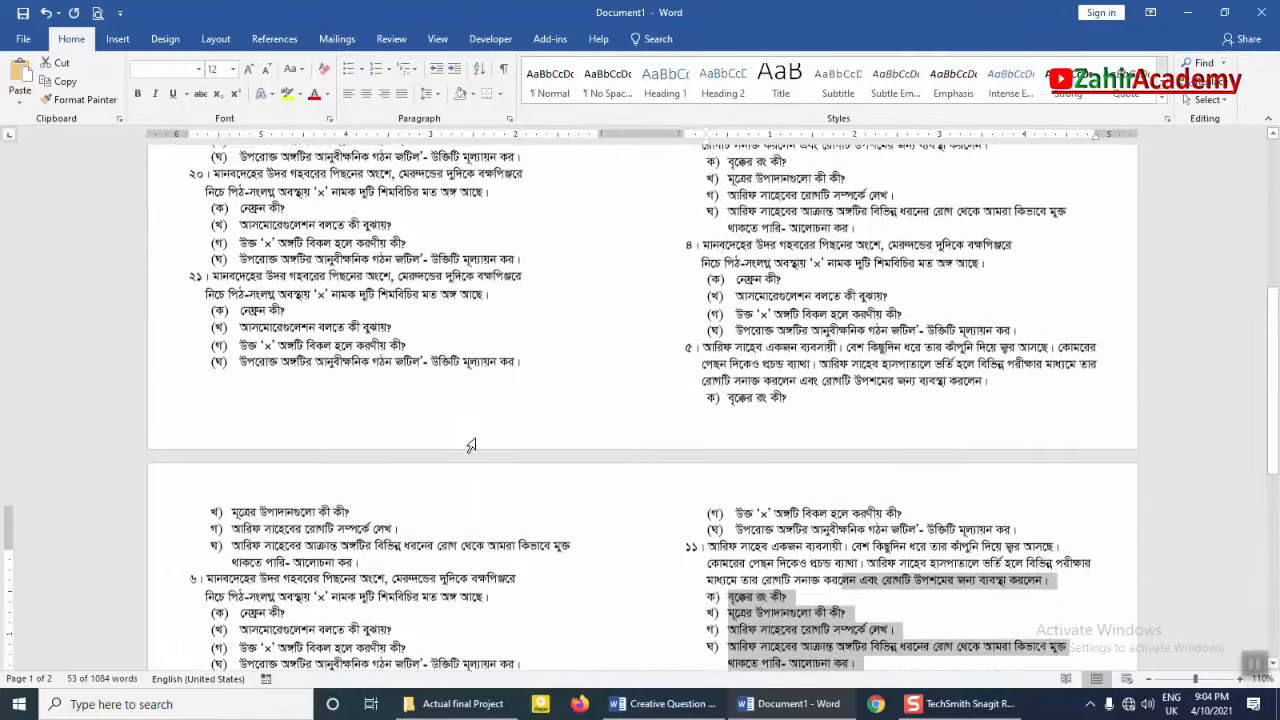
pyautogui.moveTo(236, 241); pyautogui.dragTo(430, 383)
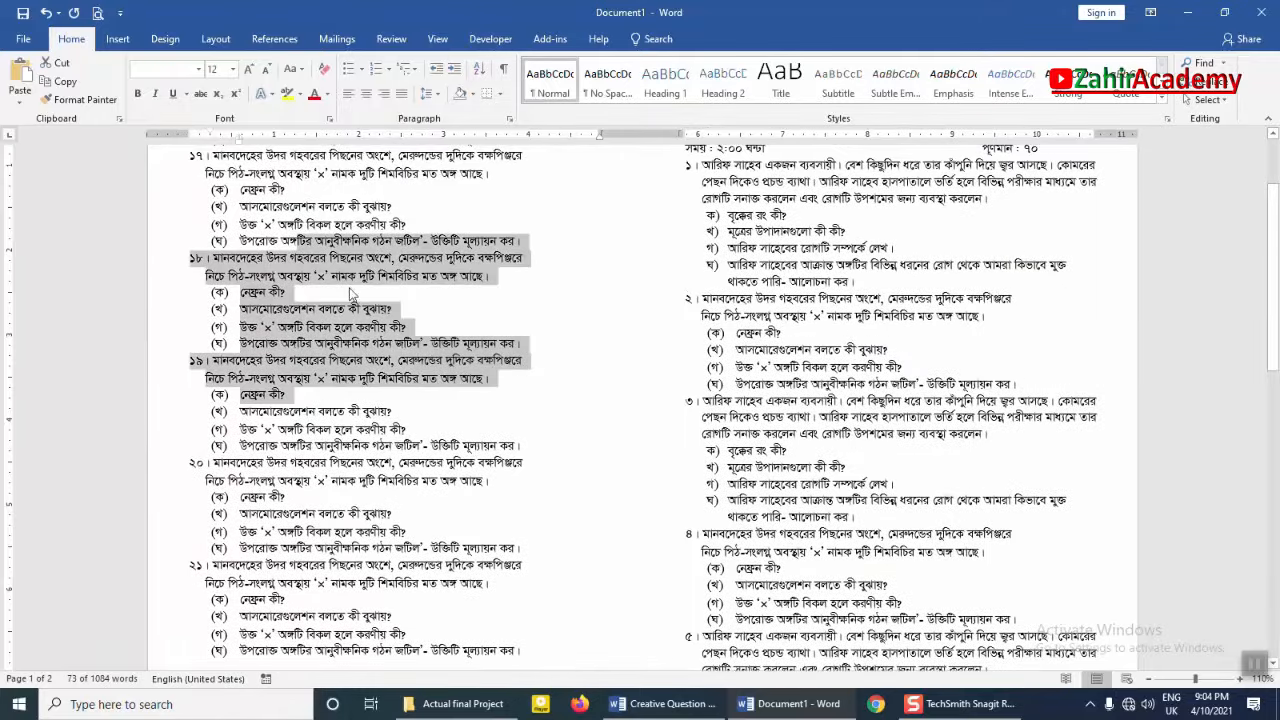
pyautogui.scroll(3, 797, 277)
pyautogui.click(797, 277)
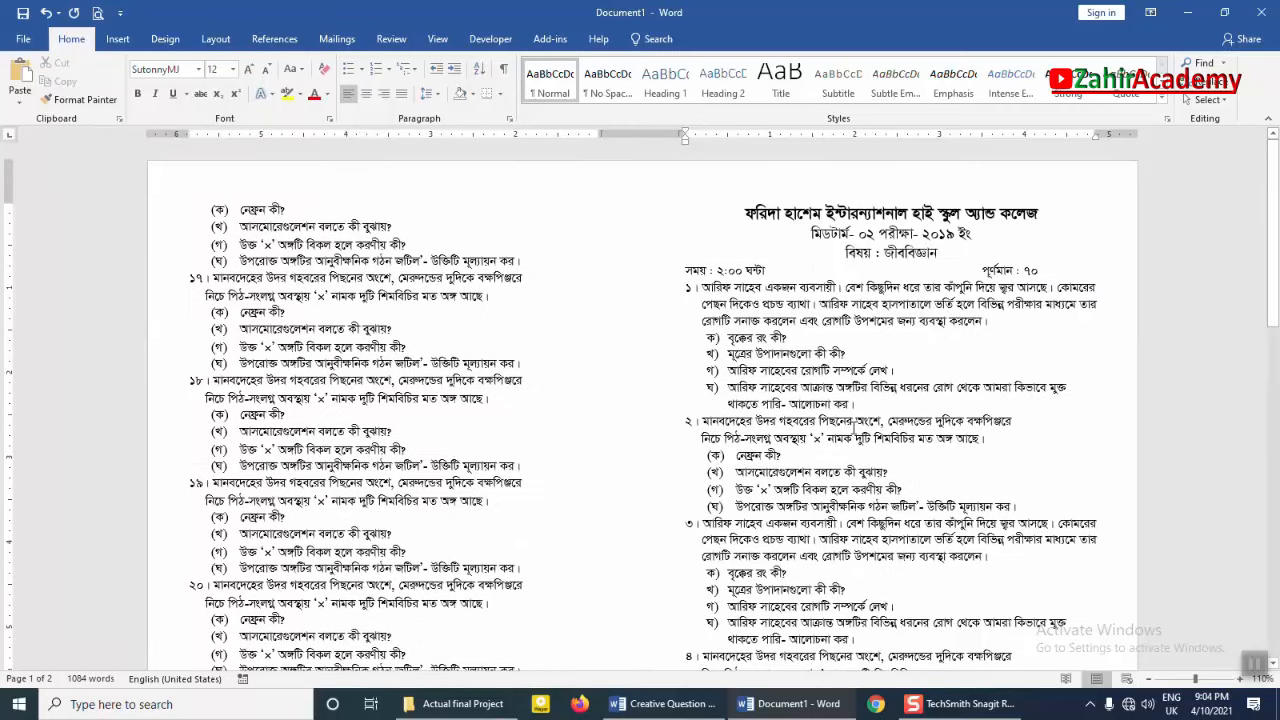
pyautogui.scroll(-5, 854, 425)
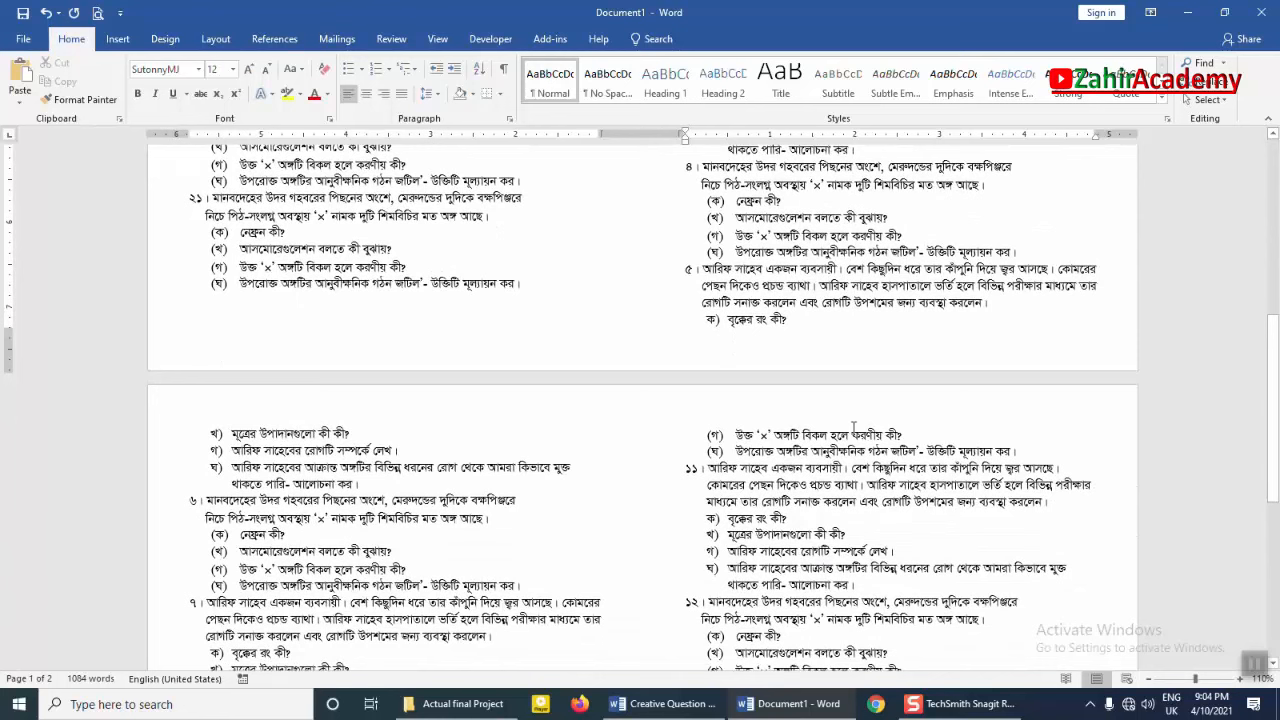
pyautogui.scroll(5, 854, 425)
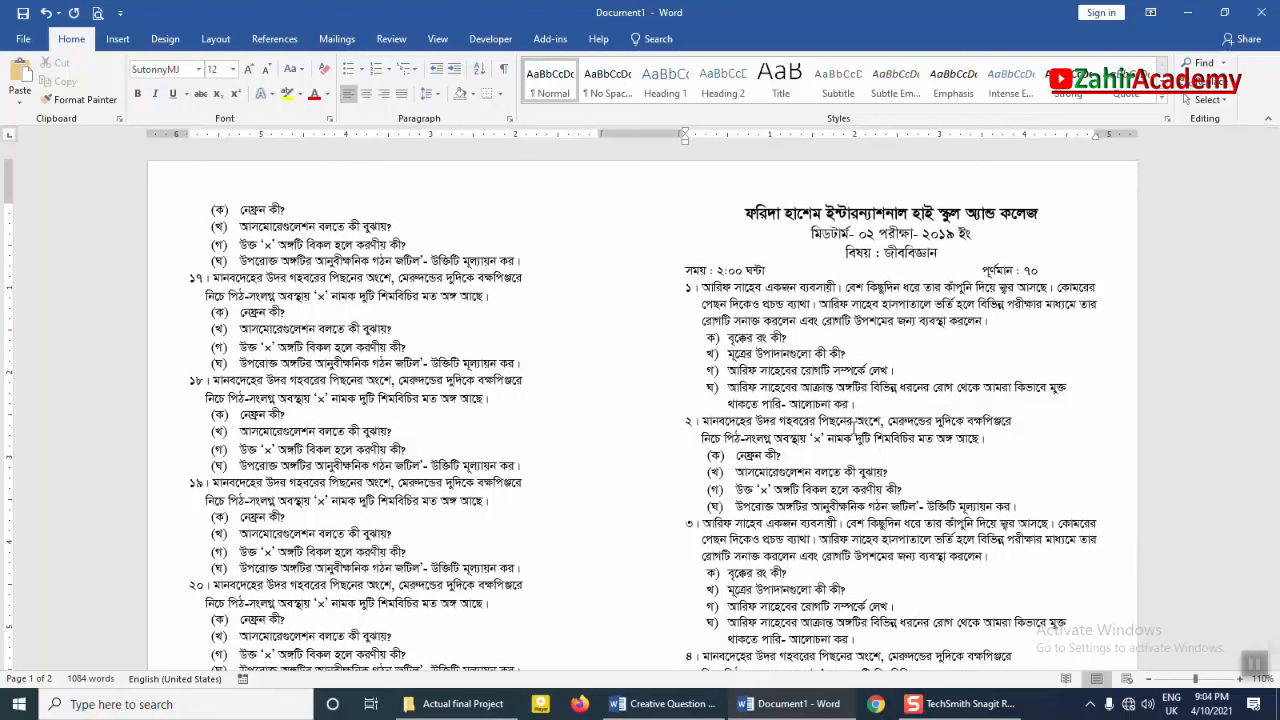
pyautogui.scroll(-3, 918, 449)
pyautogui.scroll(3, 918, 449)
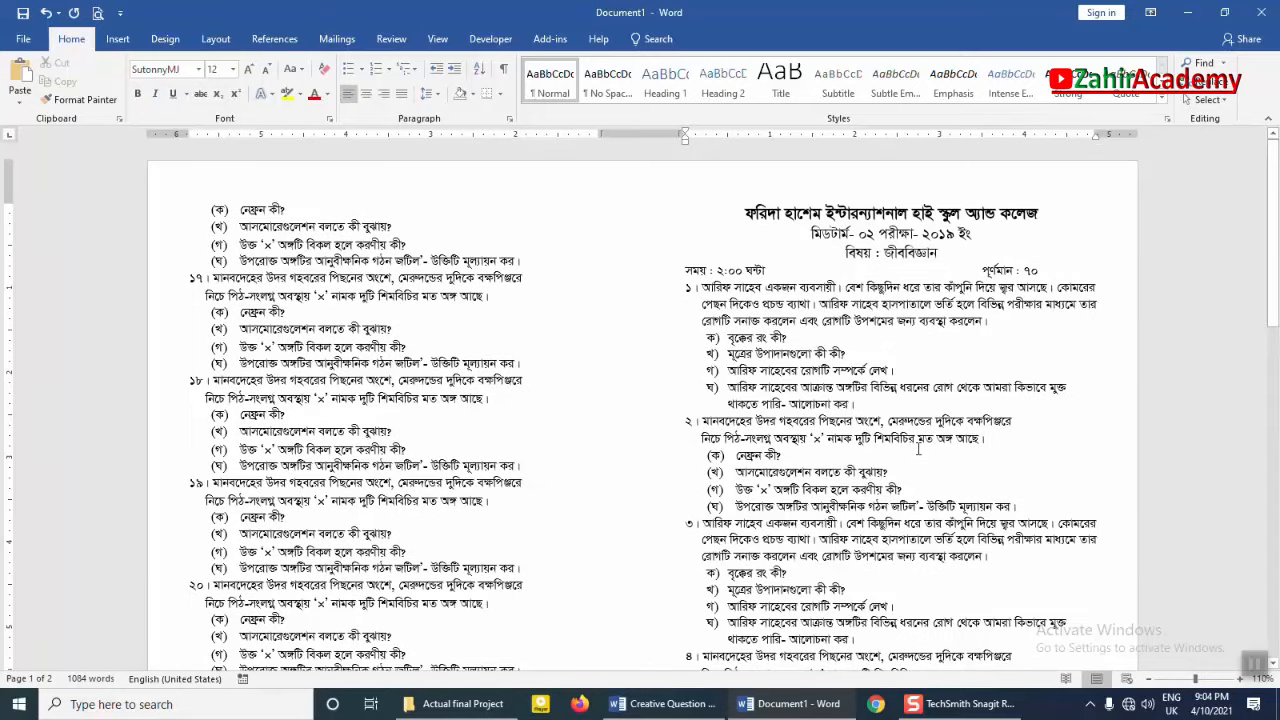